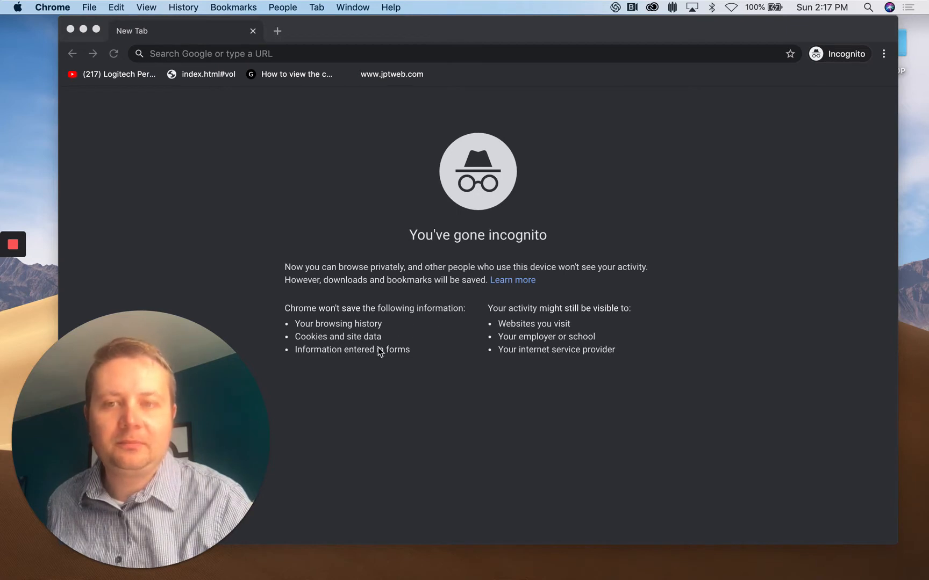
- Open Chrome and run a Google search for 'vpn RIT'
mouse_move(141, 564)
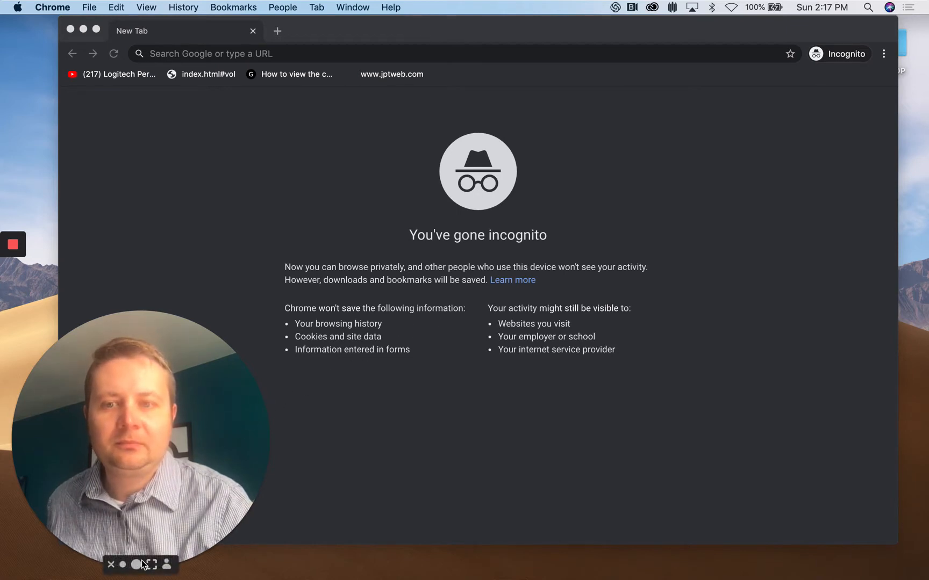
left_click(111, 565)
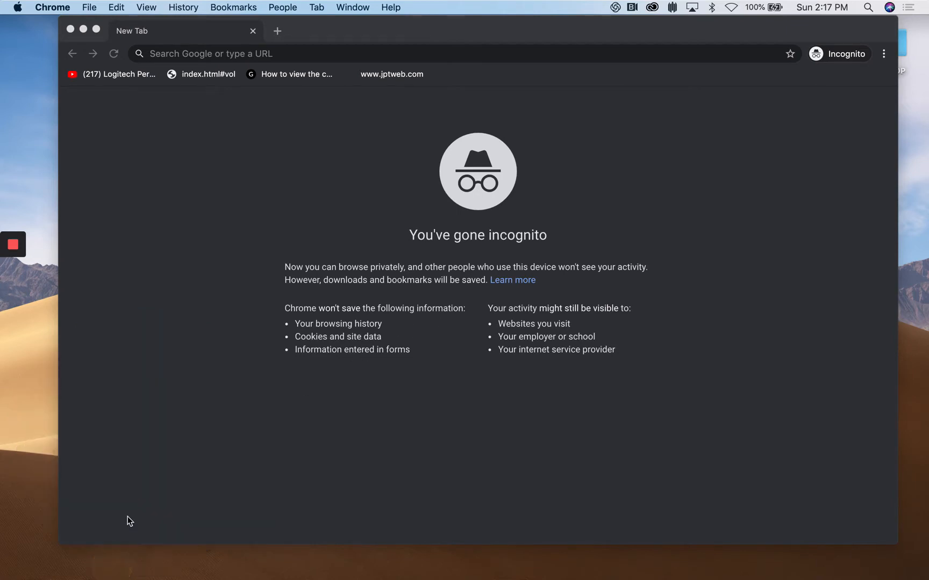
left_click(264, 55)
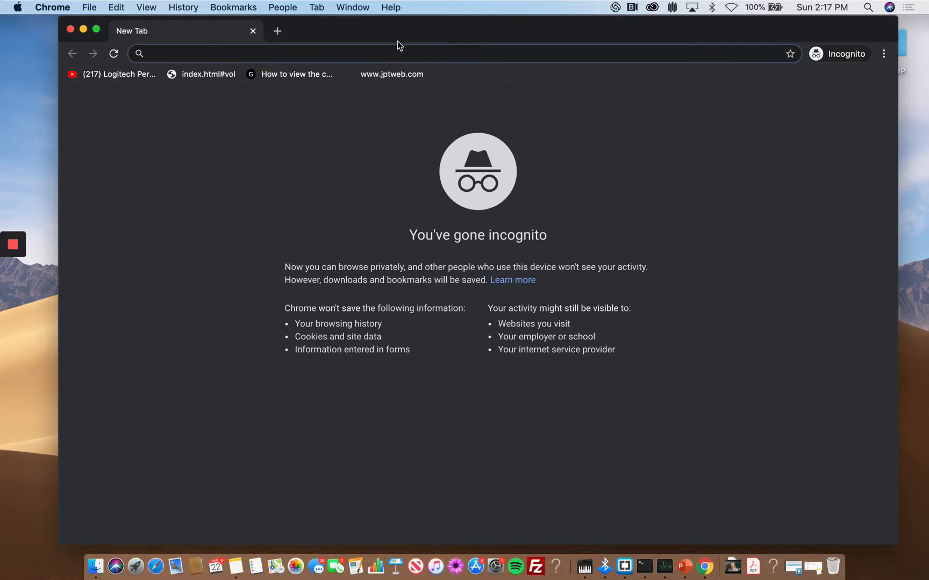
type("vp")
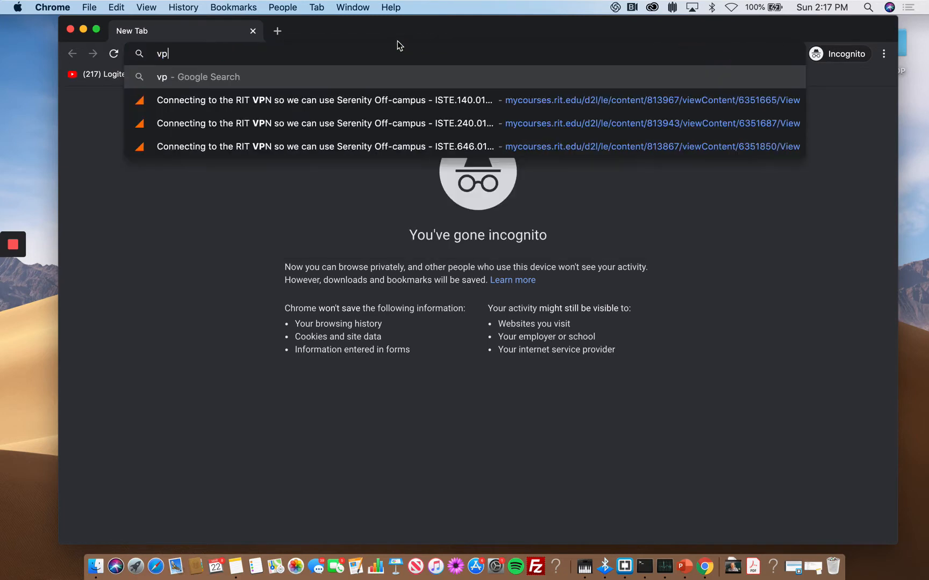
type("n RIT")
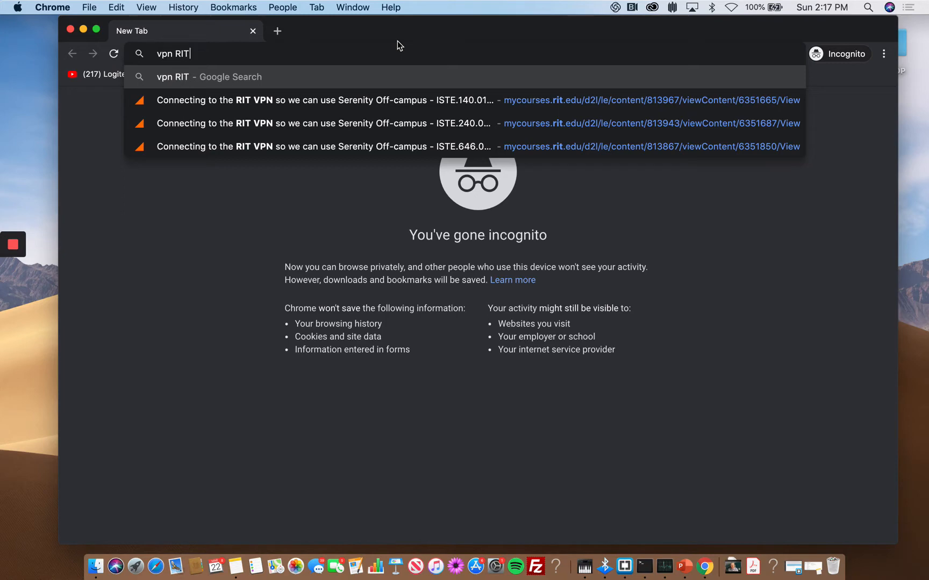
key("Return")
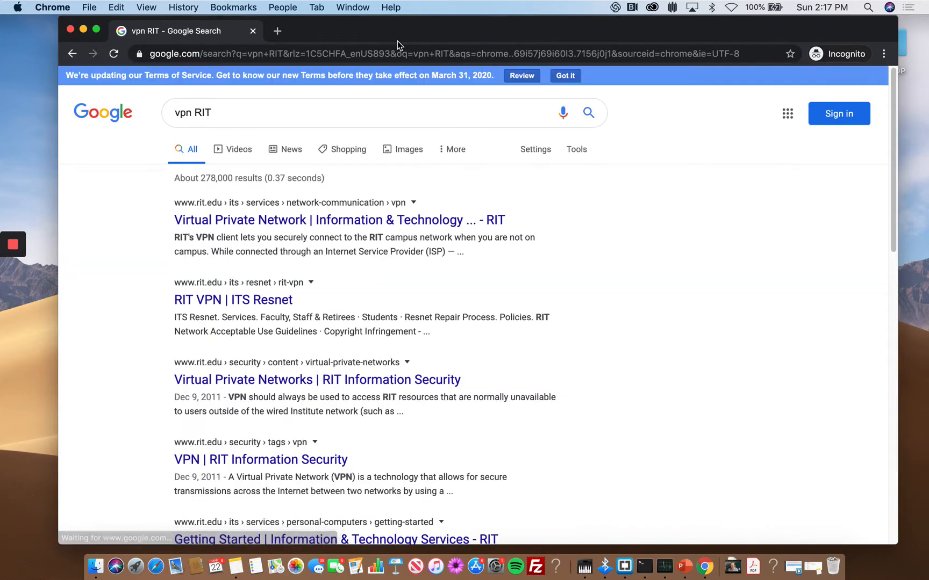
- Open the RIT 'Virtual Private Network | Information & Technology' result and skim its overview
left_click(253, 220)
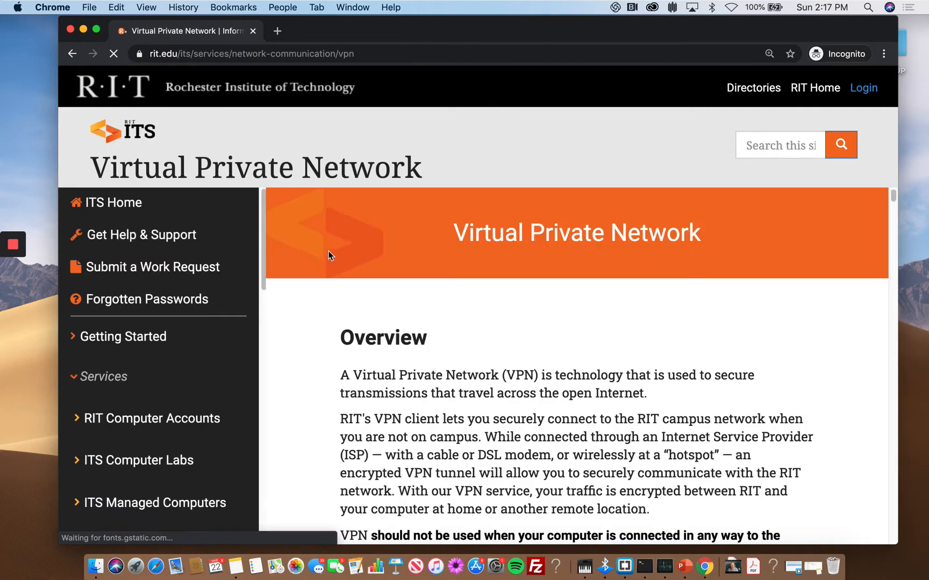
scroll(337, 259, "down", 2)
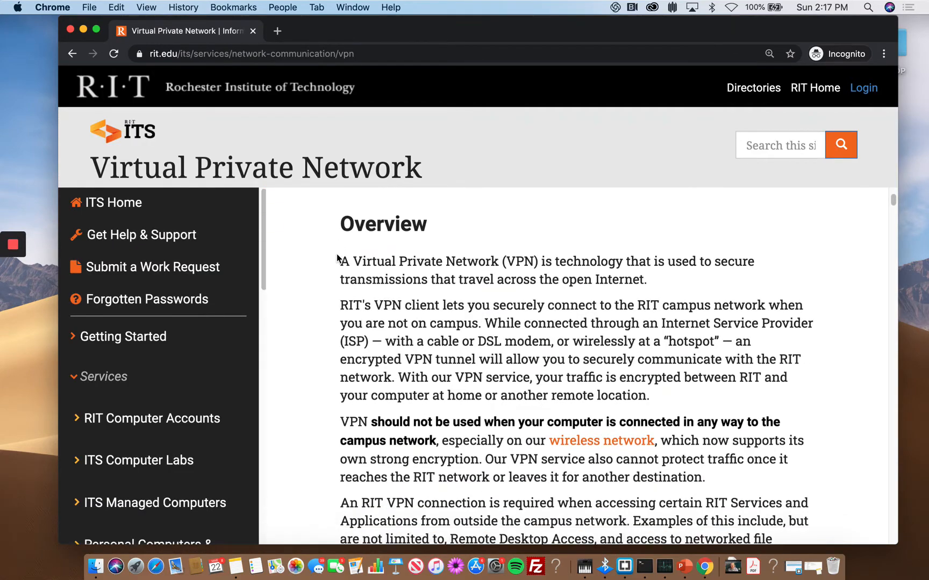
scroll(337, 258, "down", 3)
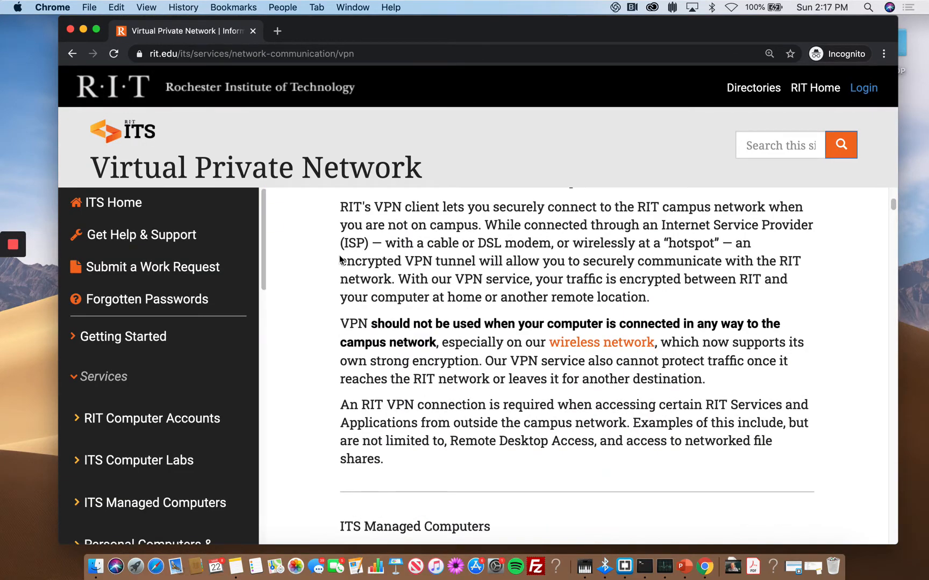
scroll(403, 275, "up", 4)
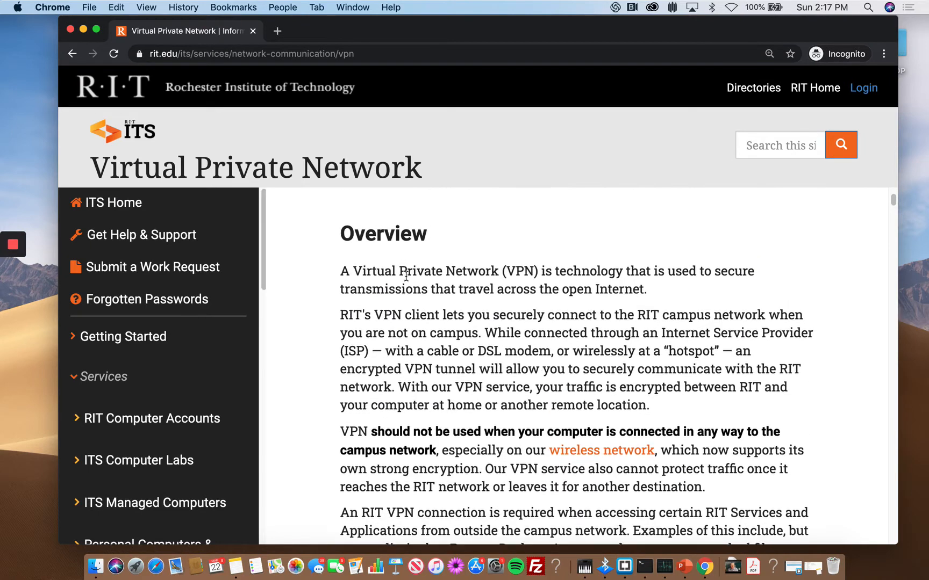
scroll(405, 276, "up", 4)
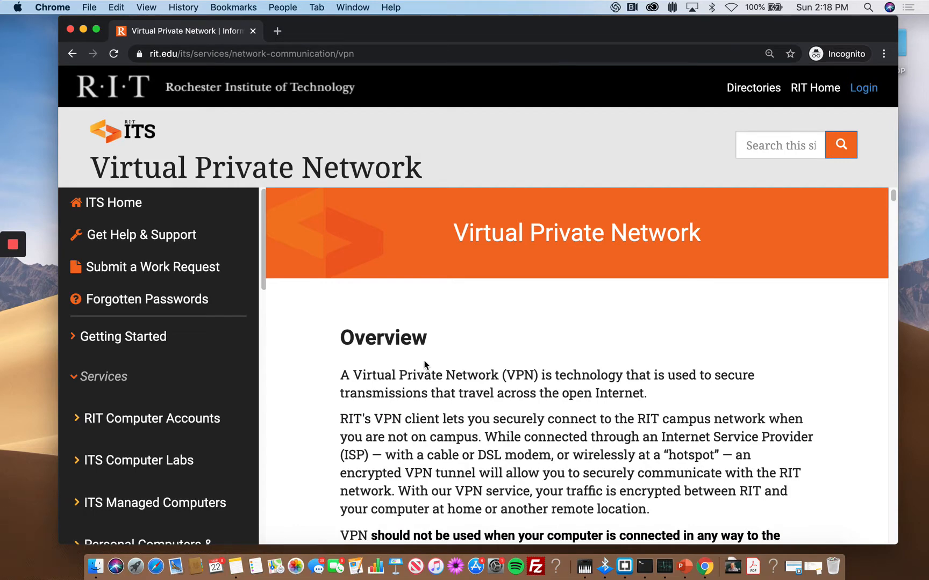
- Scroll through the page to the Windows, macOS and Linux client download section
scroll(424, 366, "down", 1)
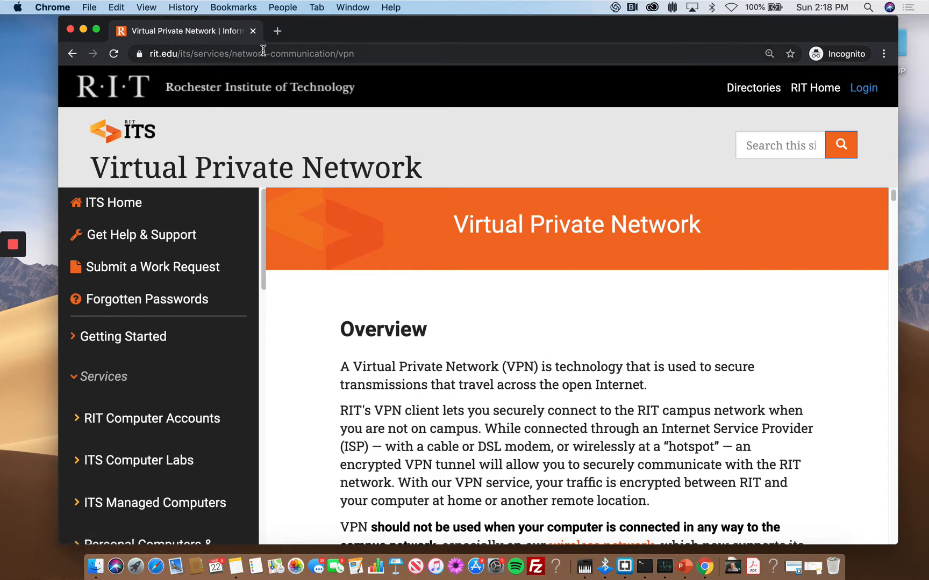
scroll(402, 249, "down", 5)
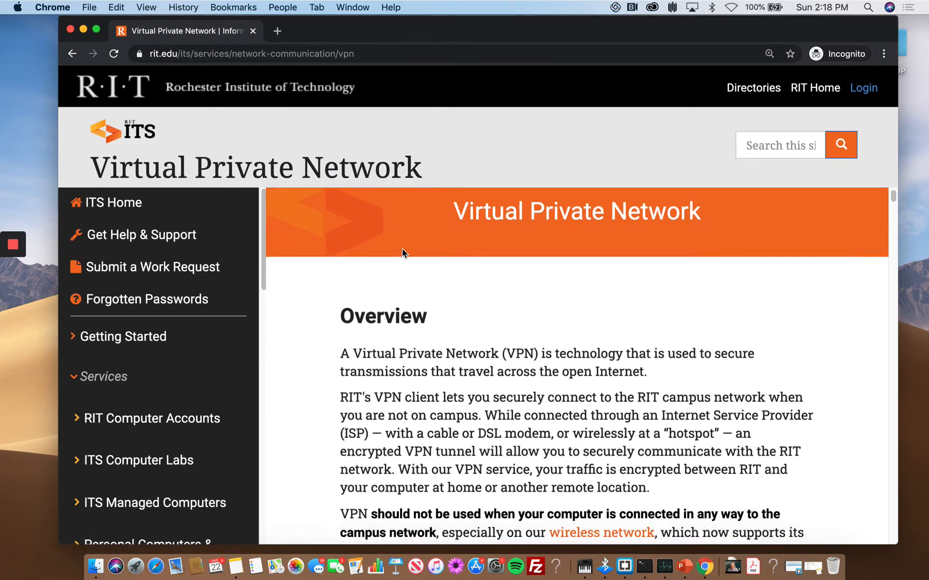
scroll(402, 248, "down", 1)
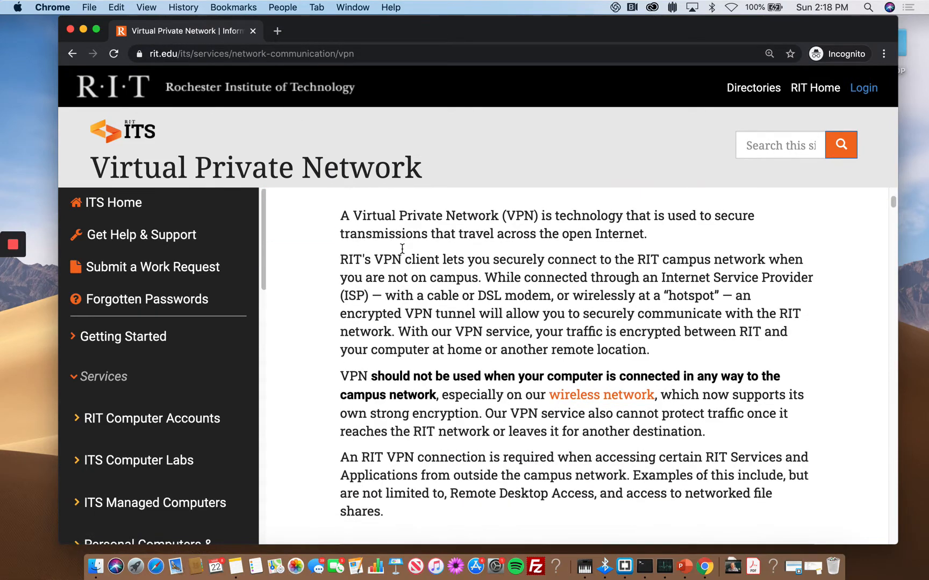
scroll(402, 249, "up", 1)
scroll(401, 249, "down", 4)
scroll(402, 249, "down", 8)
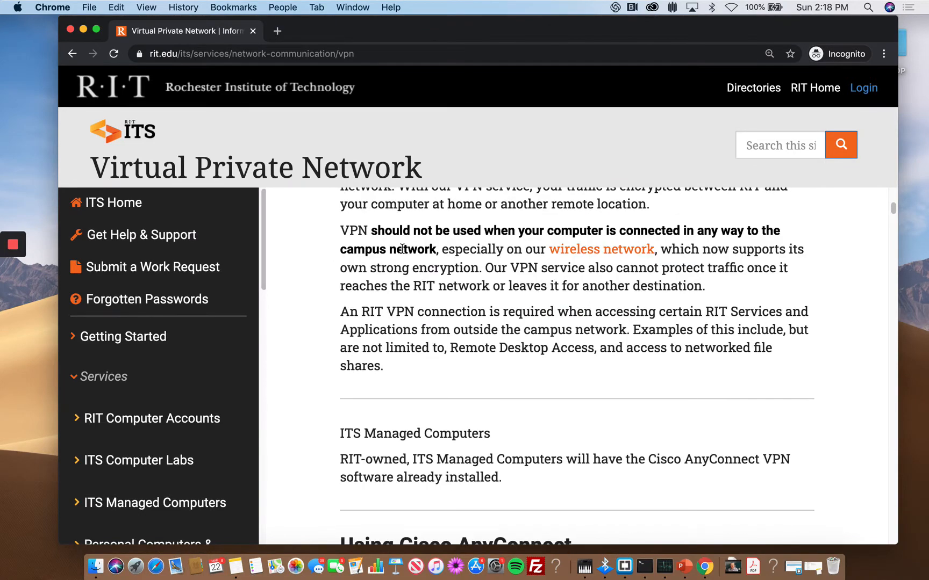
scroll(401, 251, "down", 15)
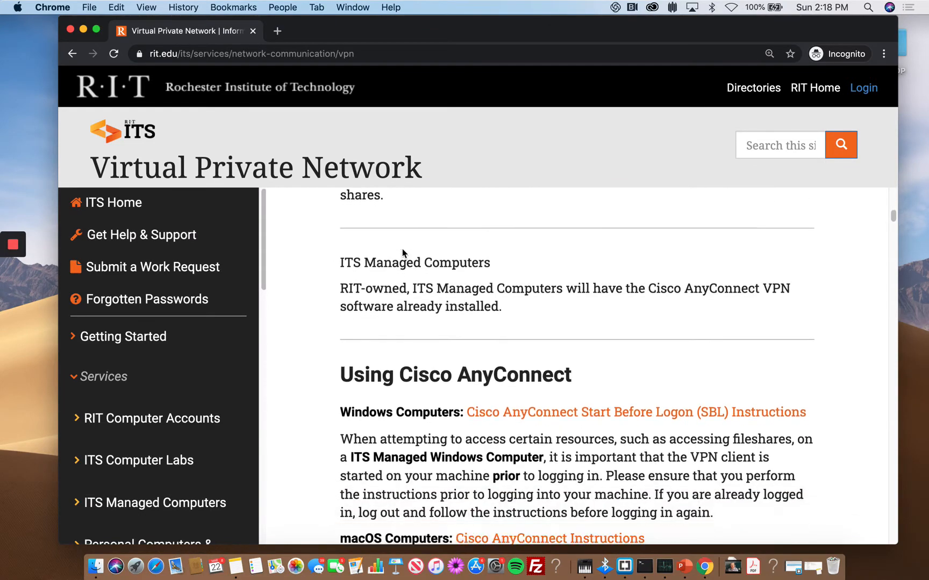
scroll(402, 249, "down", 4)
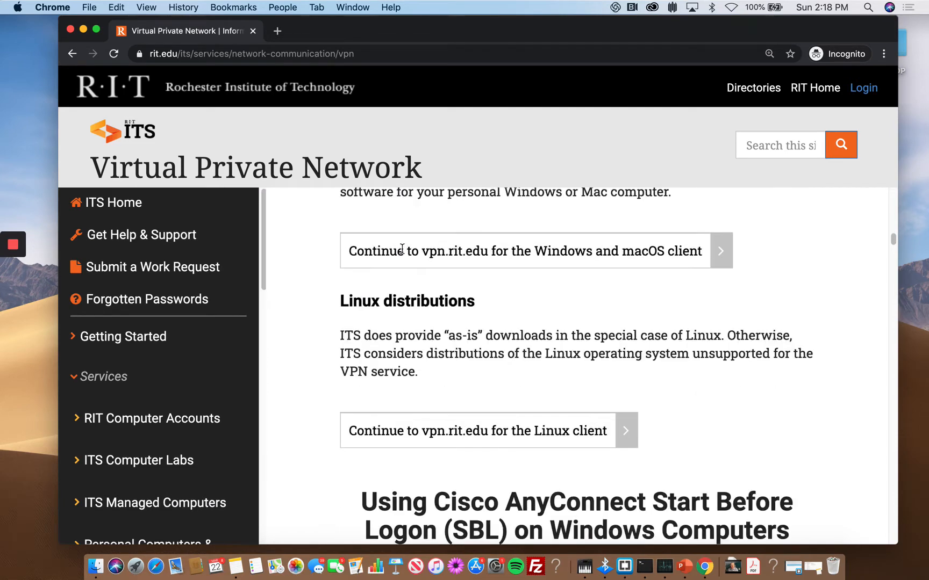
scroll(462, 316, "down", 7)
scroll(463, 318, "down", 7)
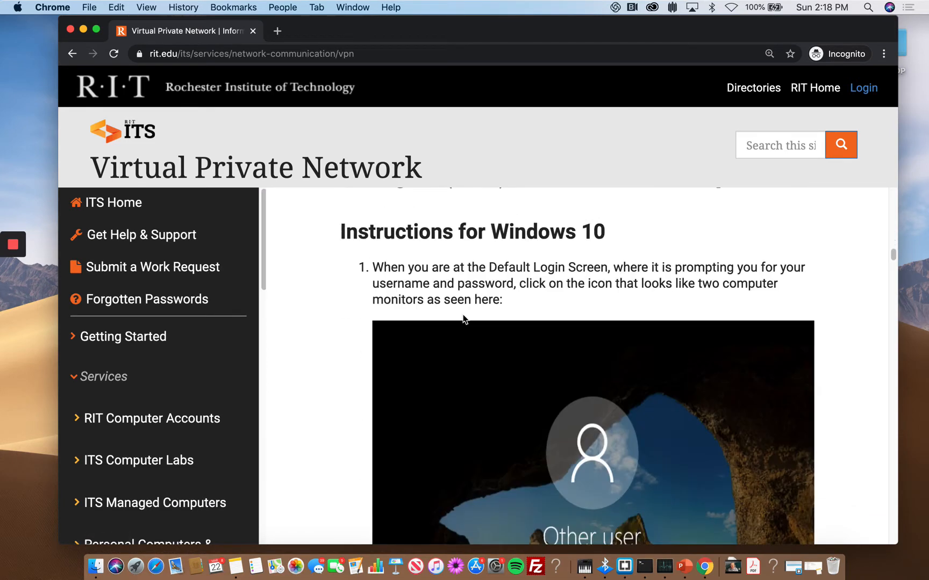
scroll(464, 318, "up", 8)
scroll(466, 319, "up", 5)
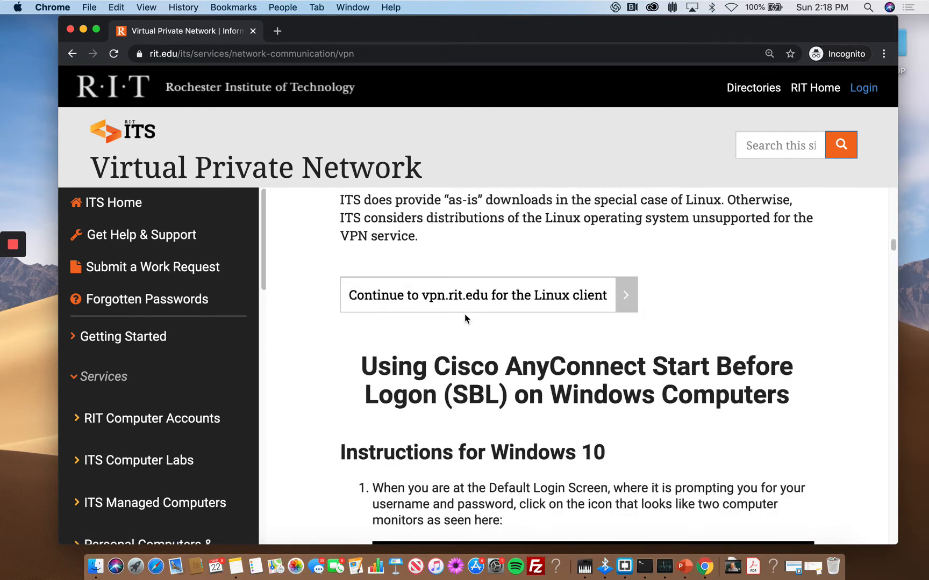
scroll(466, 318, "up", 2)
scroll(464, 314, "up", 2)
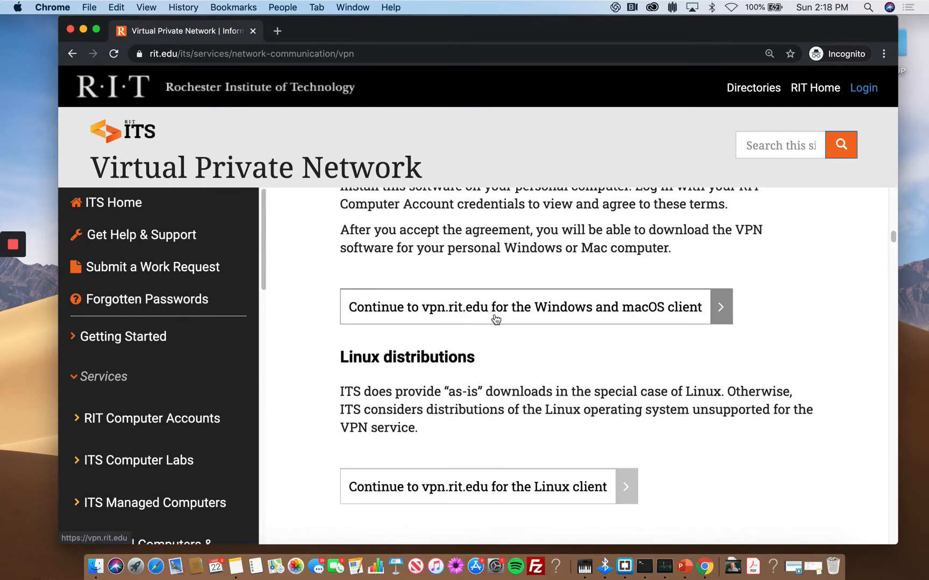
scroll(497, 321, "up", 2)
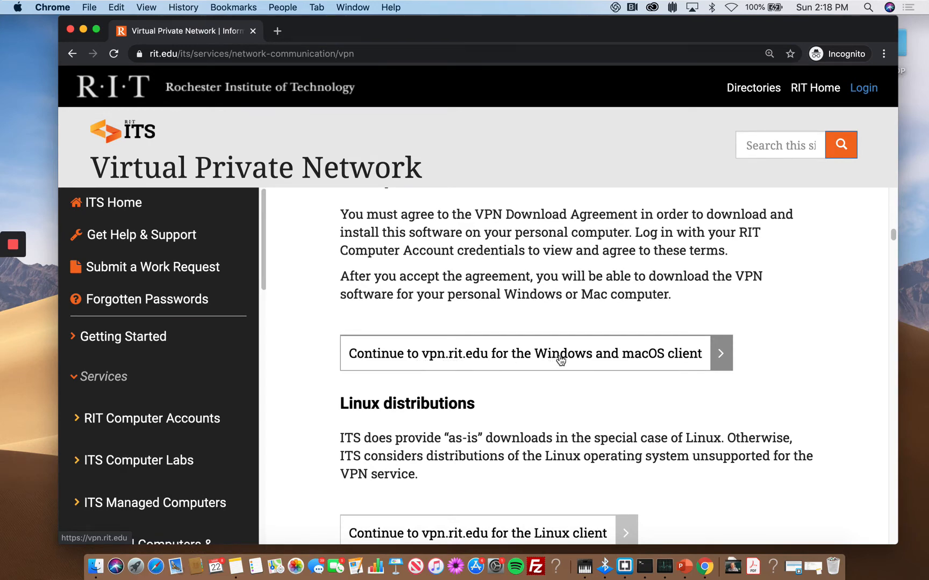
- Continue to vpn.rit.edu, accept the export agreement, and log in with the RIT username and password
left_click(683, 357)
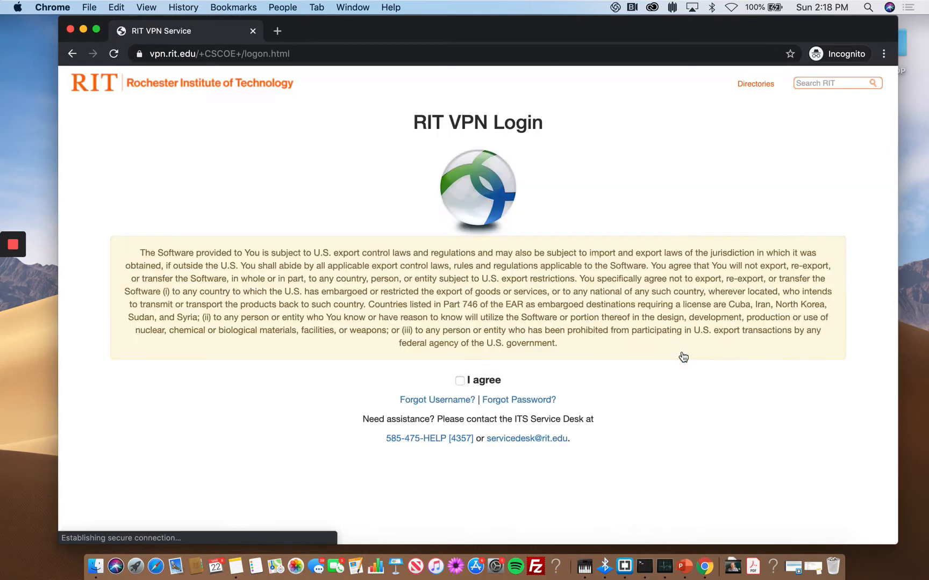
left_click(458, 381)
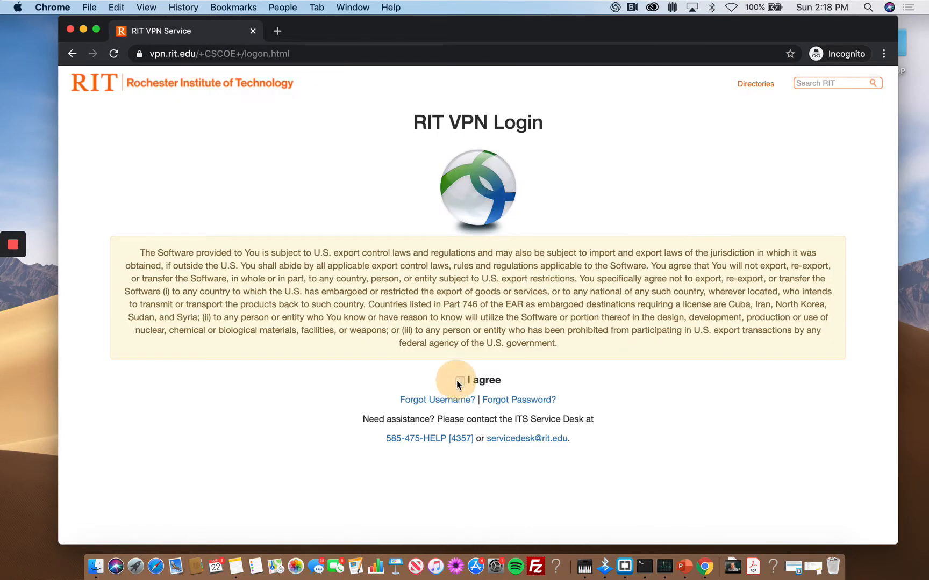
left_click(496, 421)
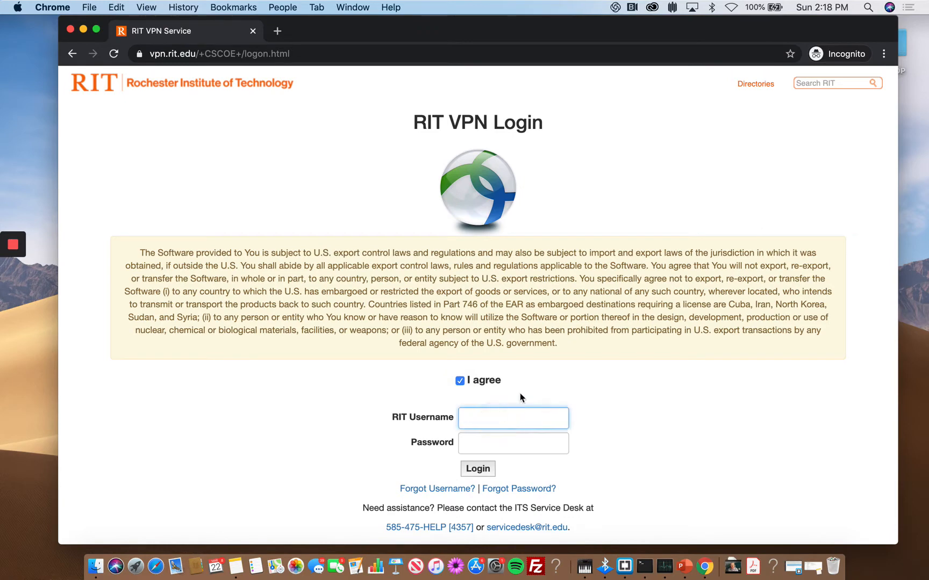
type("jxtadm")
key("Tab")
type("*********")
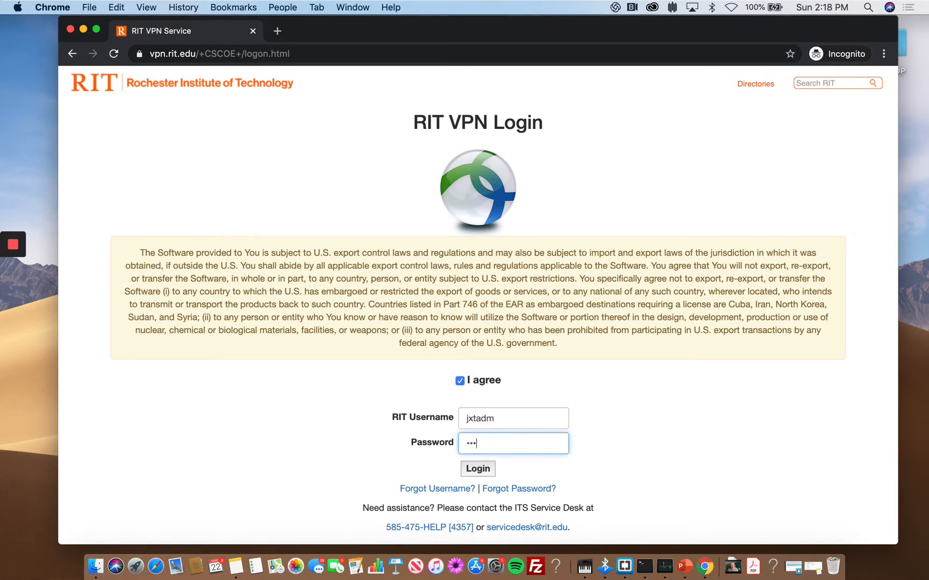
type("***")
key("Return")
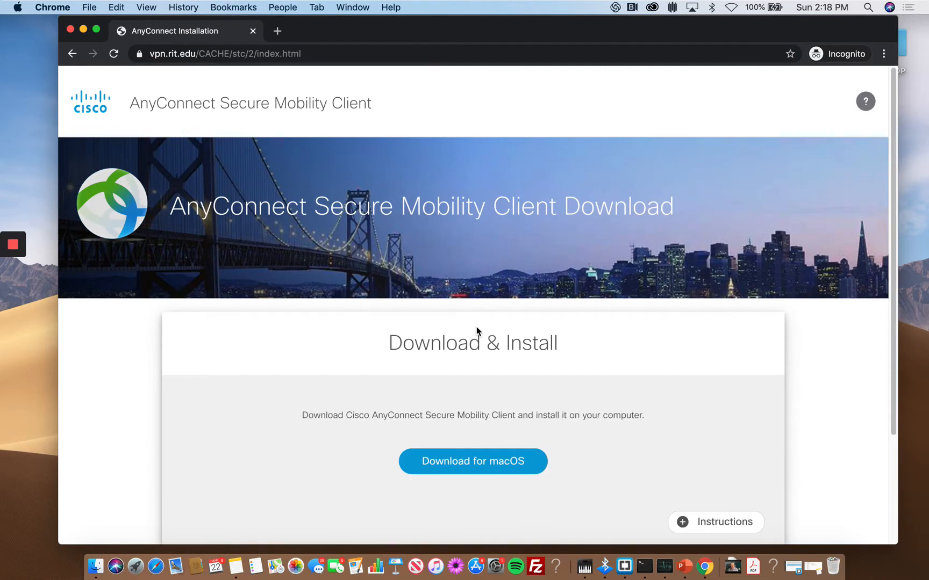
- Download the AnyConnect macOS installer and open the downloaded .dmg disk image
scroll(475, 344, "down", 1)
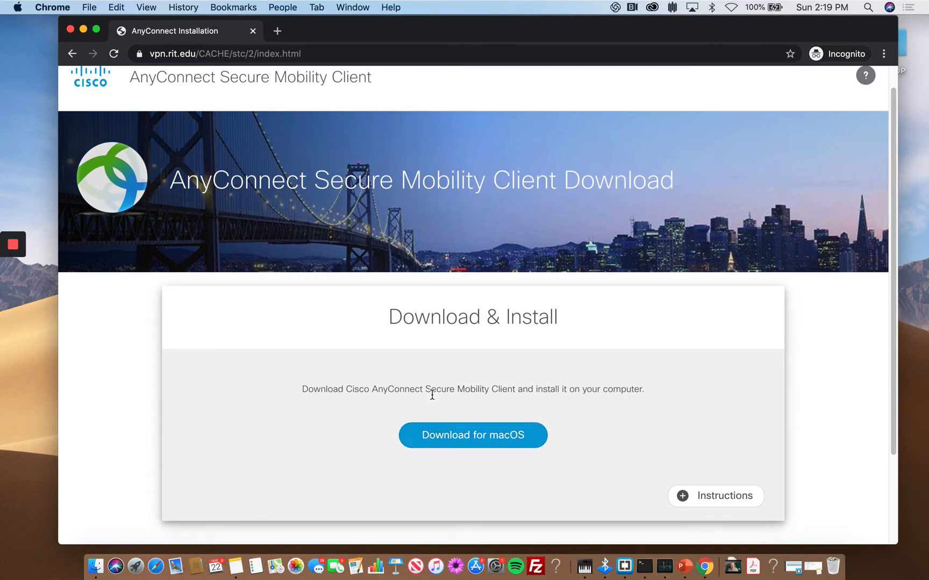
left_click(472, 437)
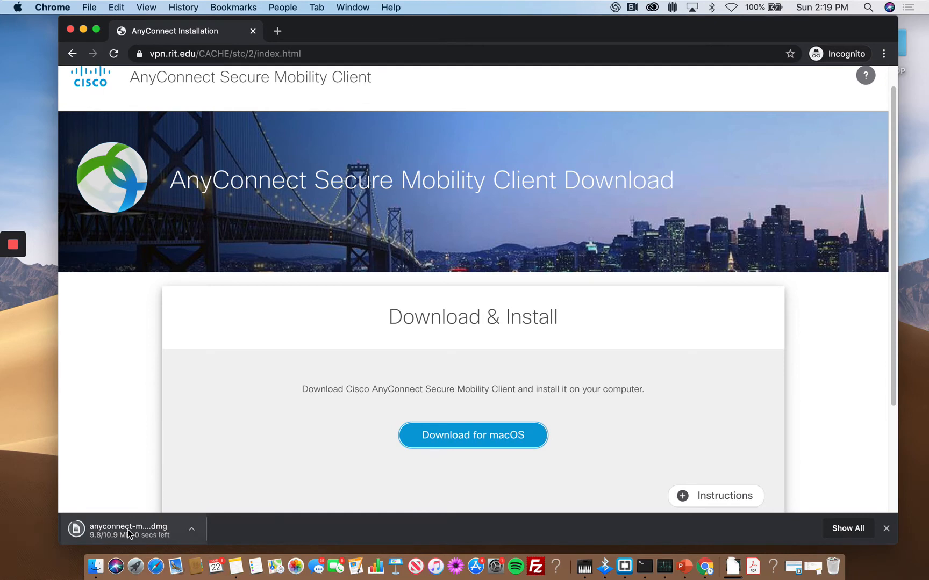
left_click(158, 531)
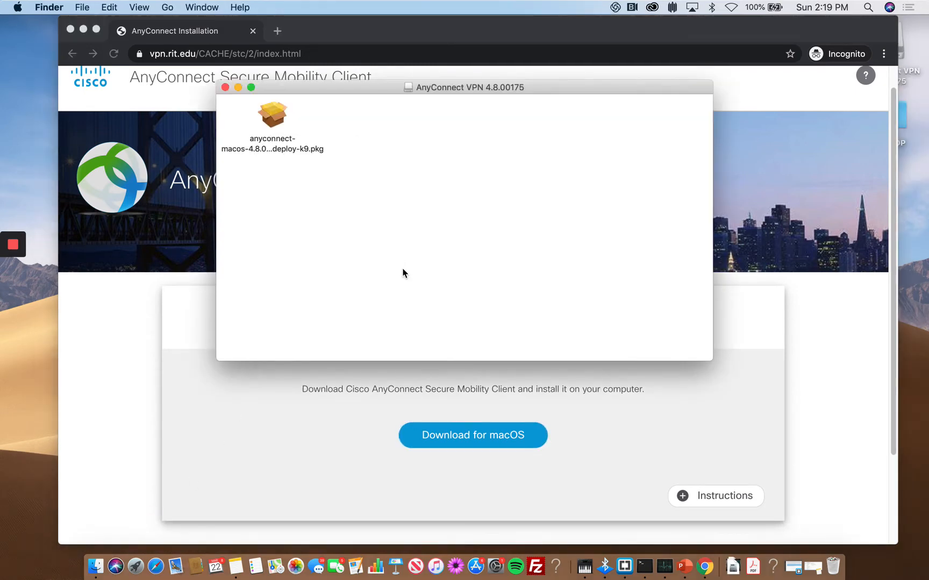
- Launch the AnyConnect .pkg installer and agree to its license to reach Installation Type
double_click(274, 118)
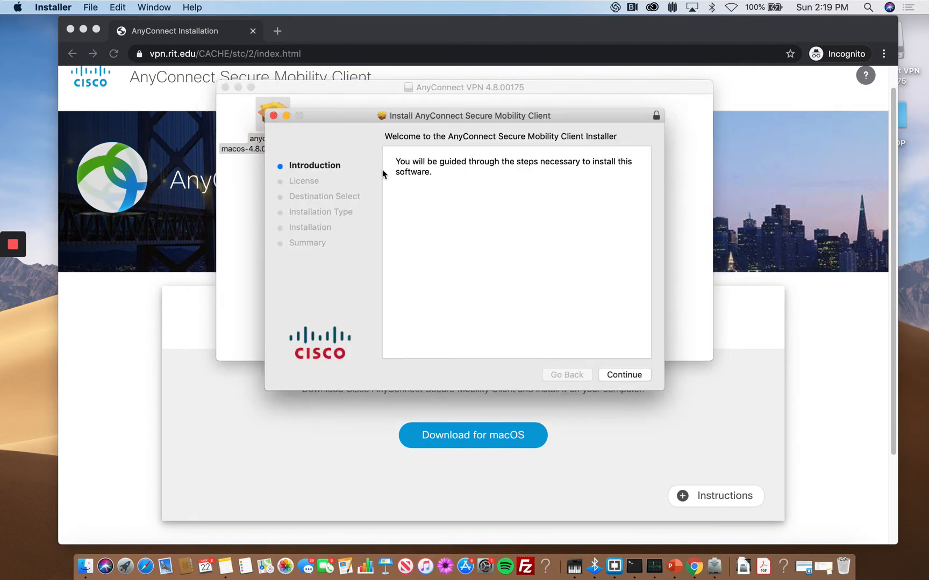
left_click(624, 375)
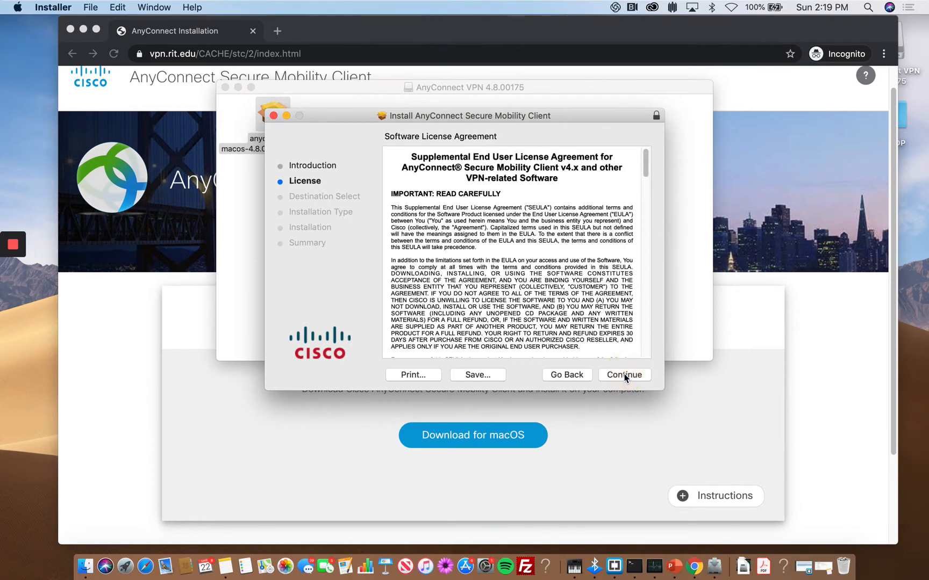
left_click(624, 376)
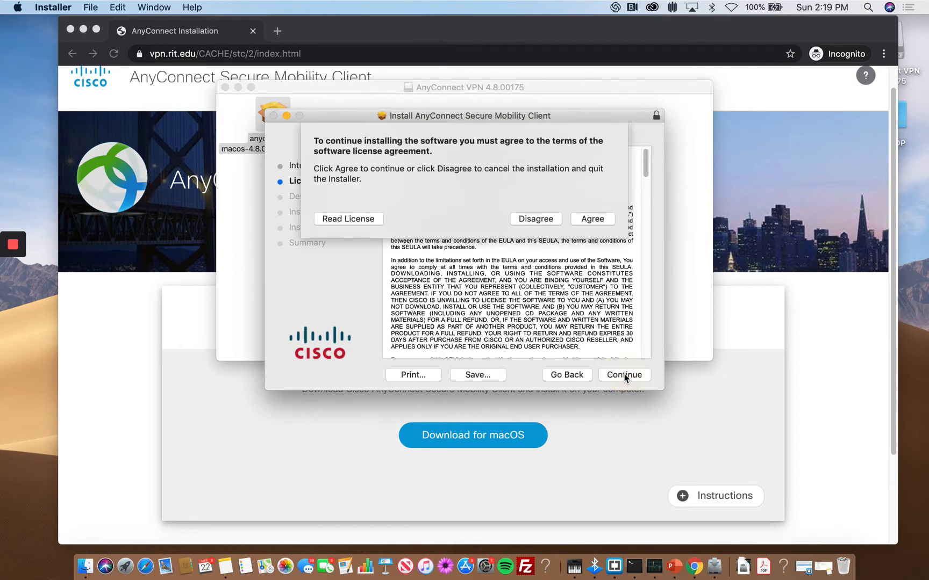
left_click(587, 219)
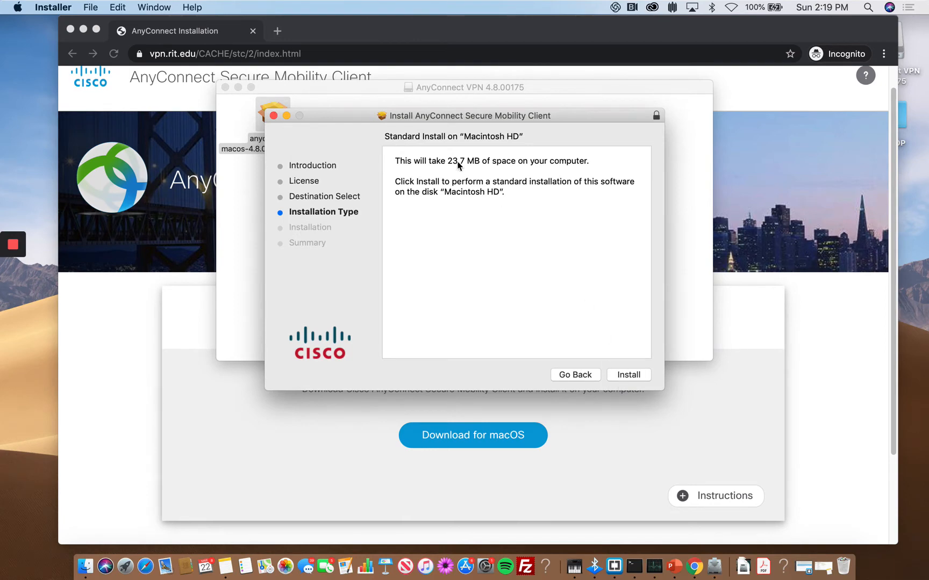
- Run the 23.7 MB Standard Install on Macintosh HD until the Summary reports success
left_click(630, 379)
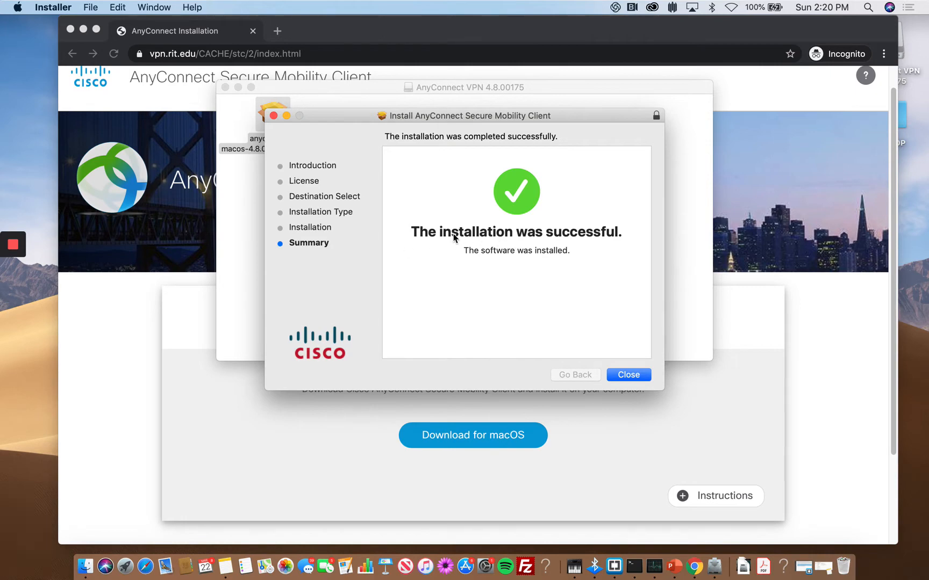
- Close the installer, move its package to the Trash, and search Spotlight for 'vpn'
left_click(636, 377)
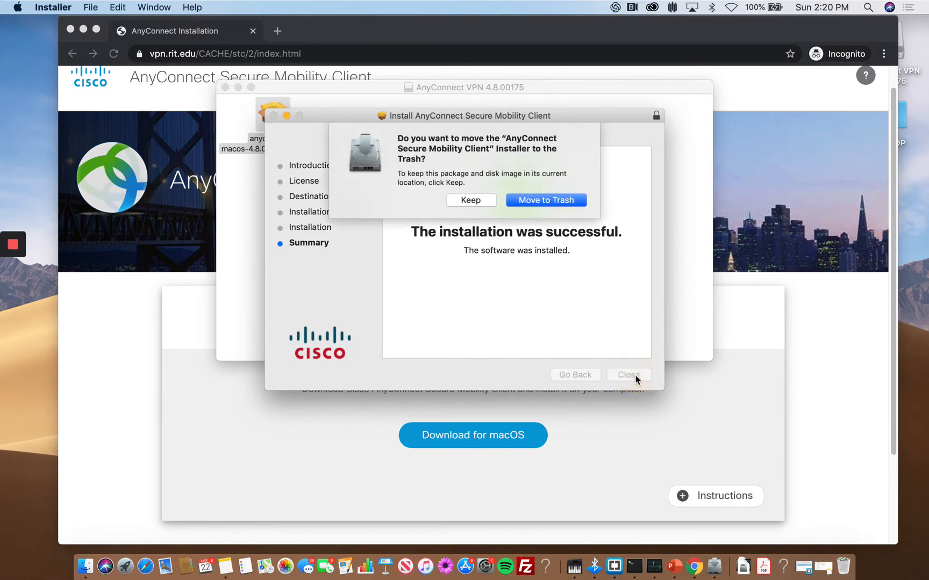
left_click(532, 201)
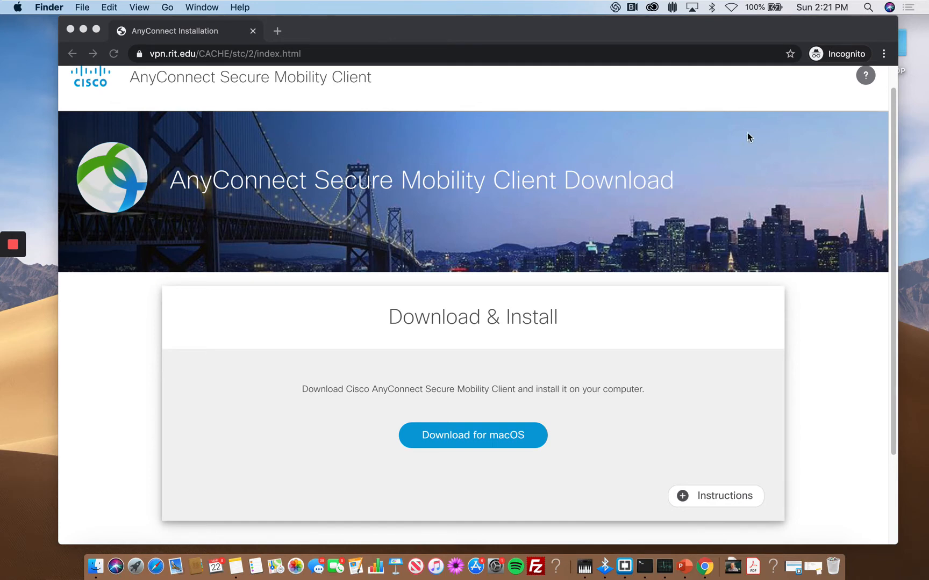
left_click(868, 10)
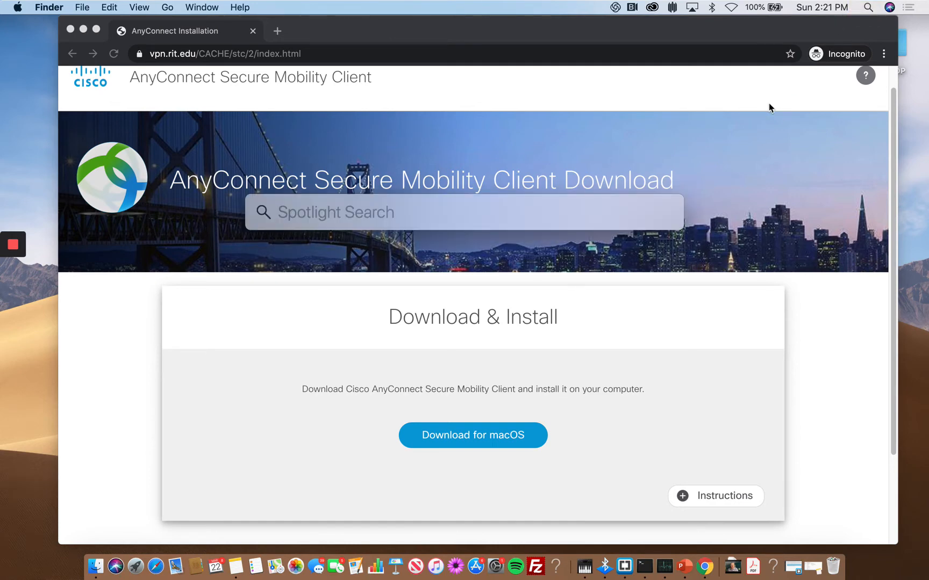
type("vpn")
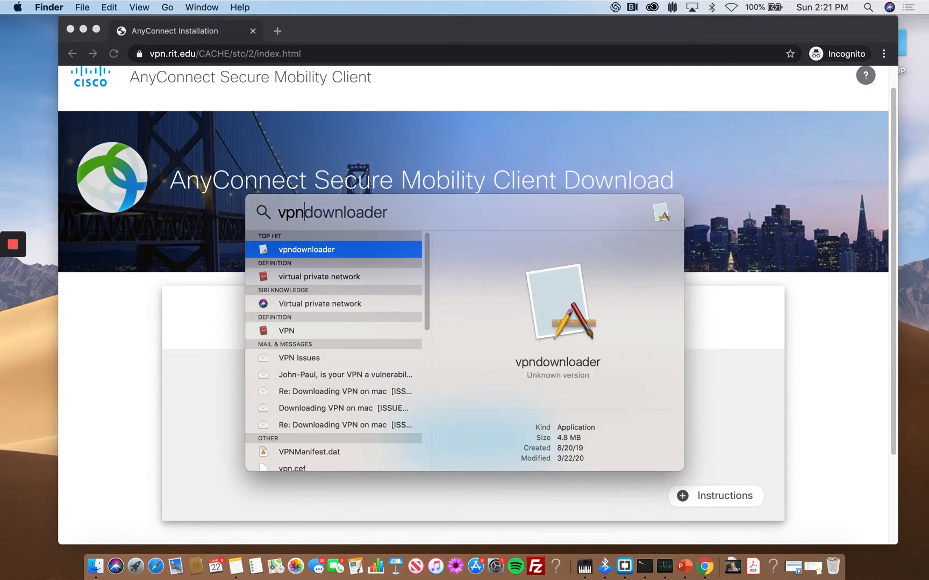
- Search Spotlight for 'cisco' and launch Cisco AnyConnect Secure Mobility Client from the top hit
key("BackSpace")
key("BackSpace")
key("BackSpace")
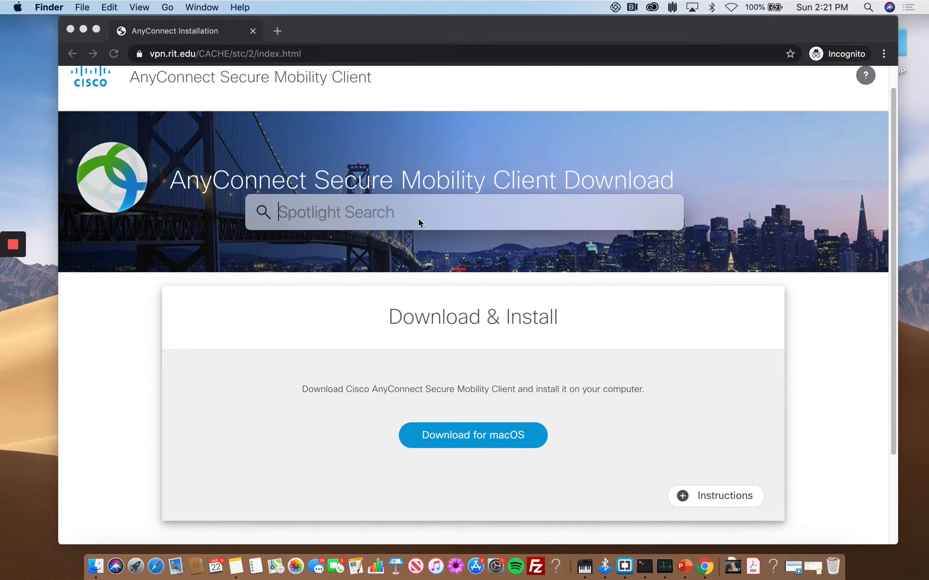
type("anyc")
key("BackSpace")
key("BackSpace")
key("BackSpace")
key("BackSpace")
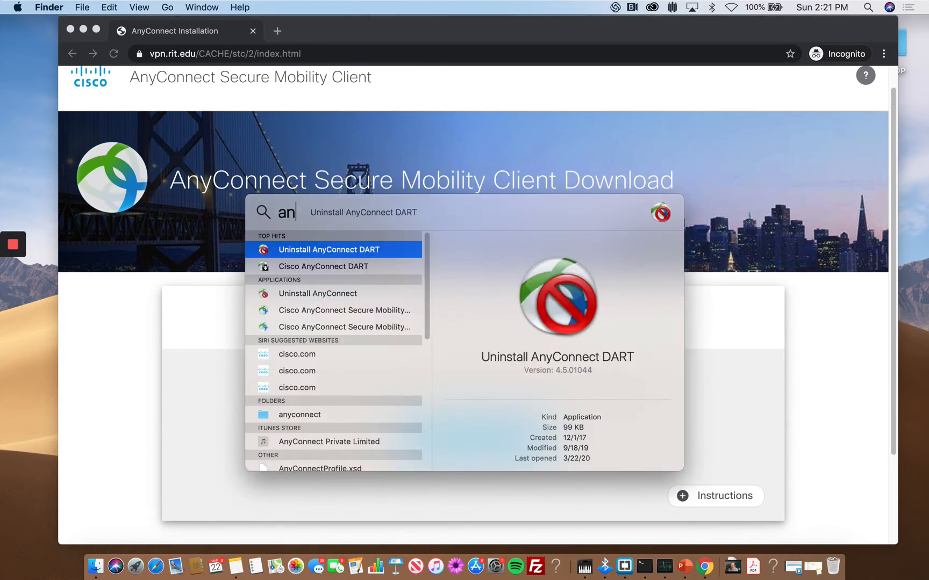
type("cisco")
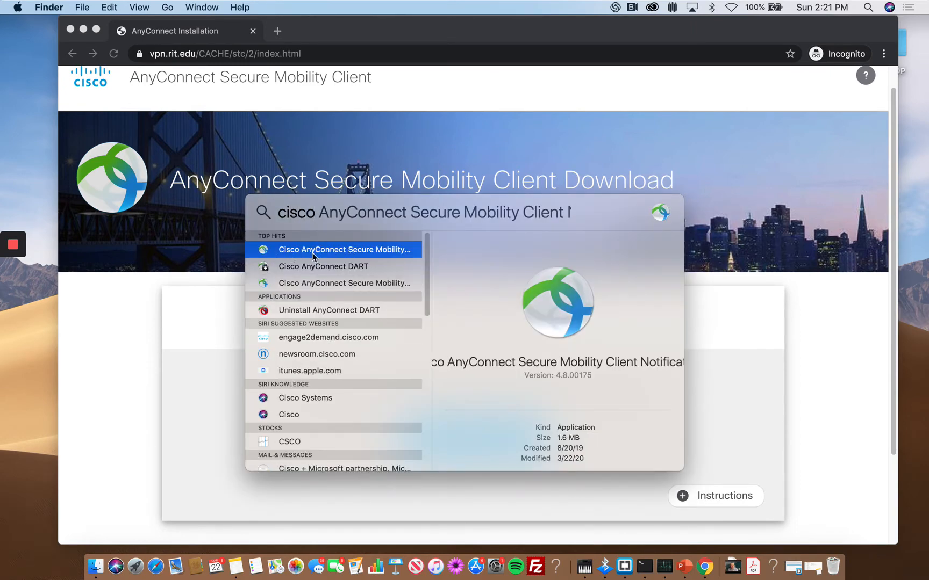
double_click(348, 249)
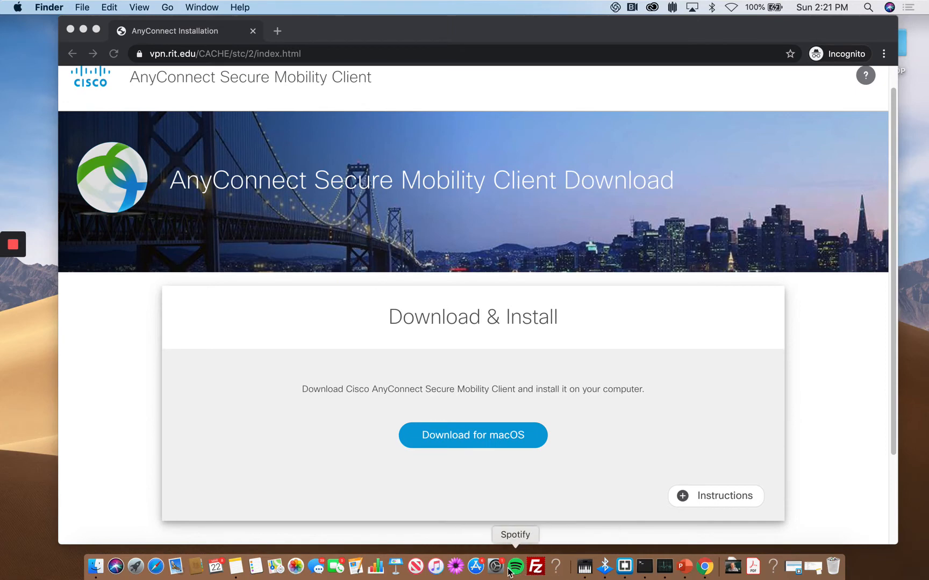
- Bring the AnyConnect window forward from the Dock and move it to the screen centre
right_click(556, 565)
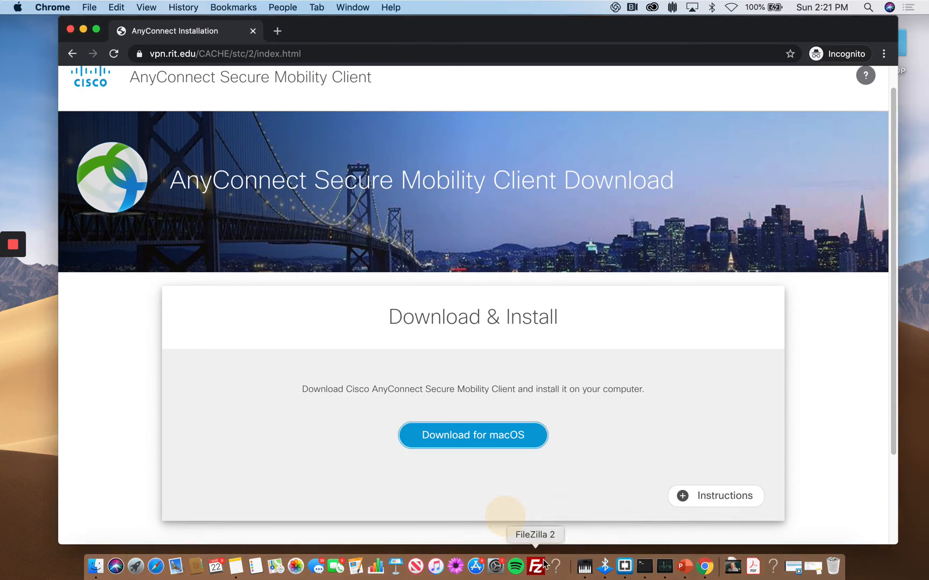
left_click(555, 566)
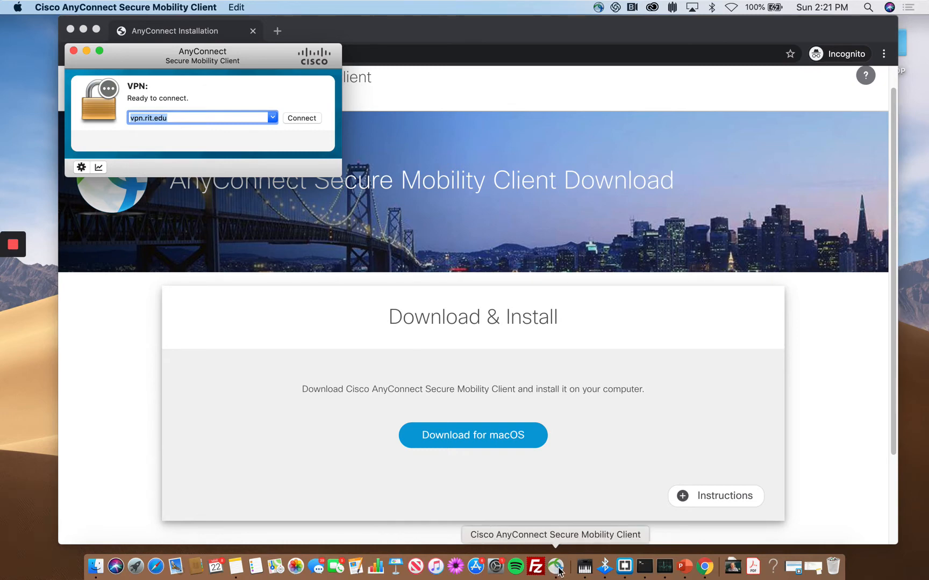
left_click_drag(217, 49, 533, 203)
- Clear the old VPN server address and start typing vpn.rit.edu
left_click(496, 274)
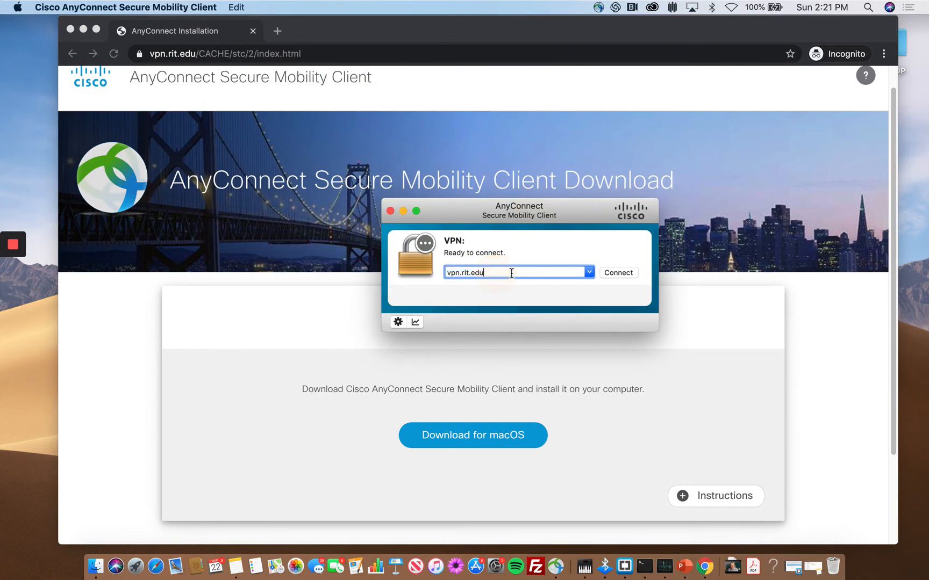
left_click_drag(511, 273, 440, 268)
key("BackSpace")
left_click(589, 271)
left_click(563, 247)
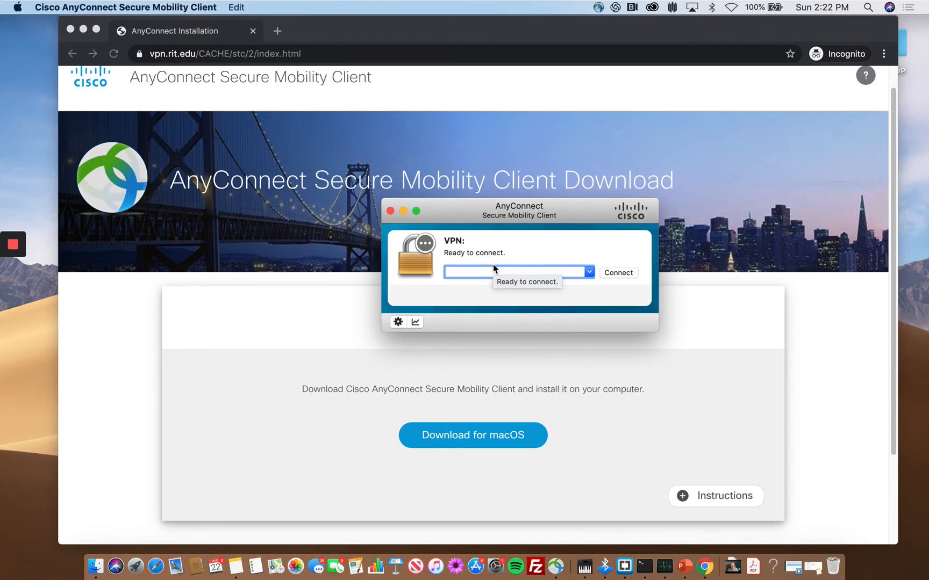
type("vpn.r")
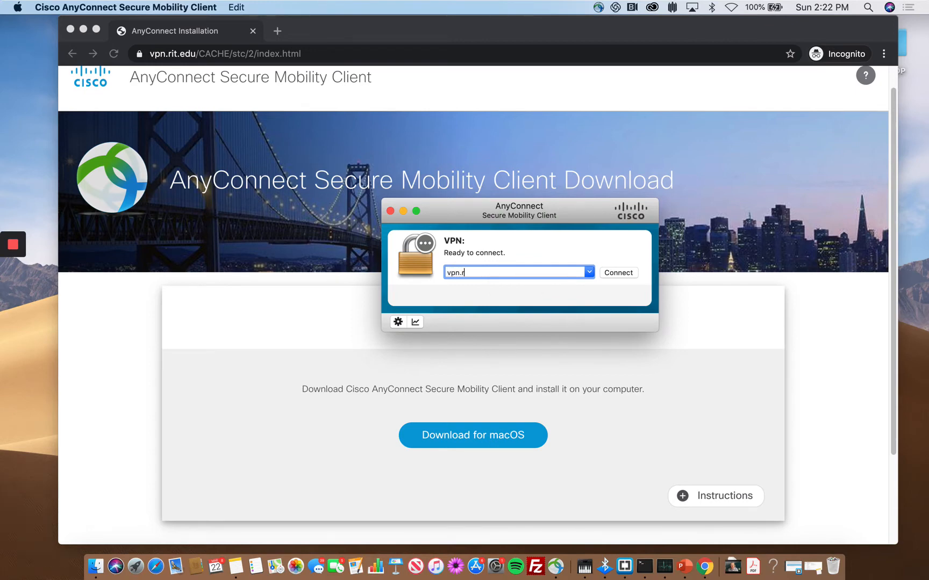
type("it.edu")
- Connect to vpn.rit.edu, signing in with the university username and password
left_click(618, 273)
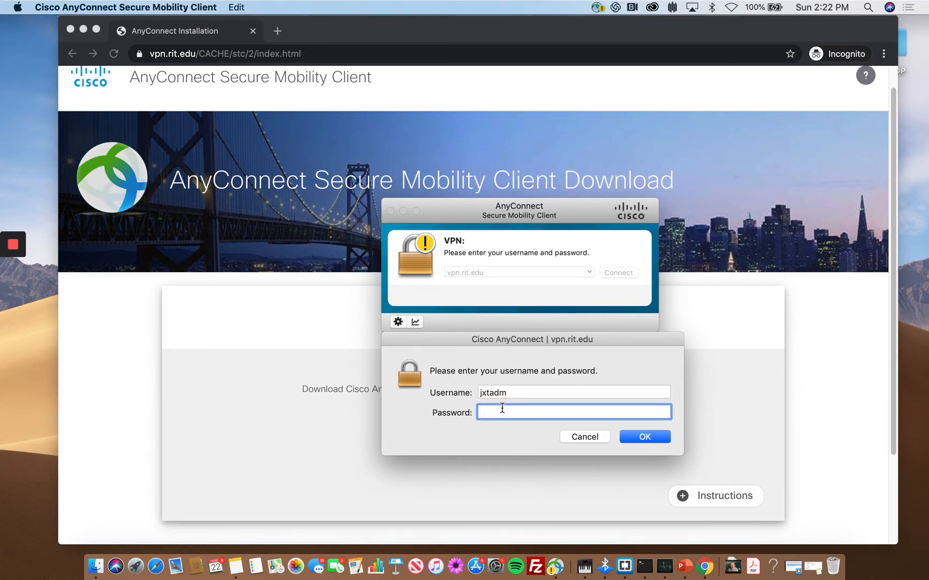
left_click_drag(515, 390, 473, 391)
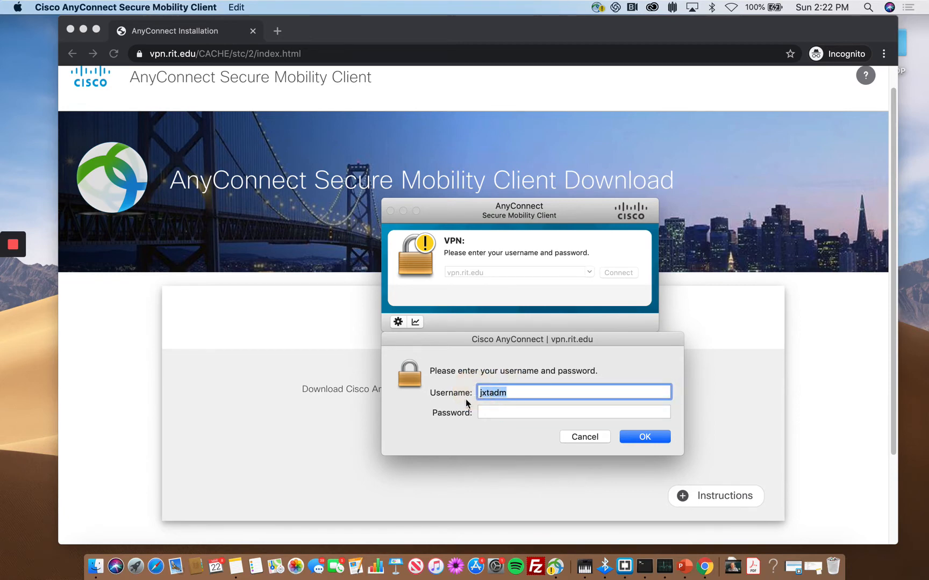
left_click(509, 413)
type("p")
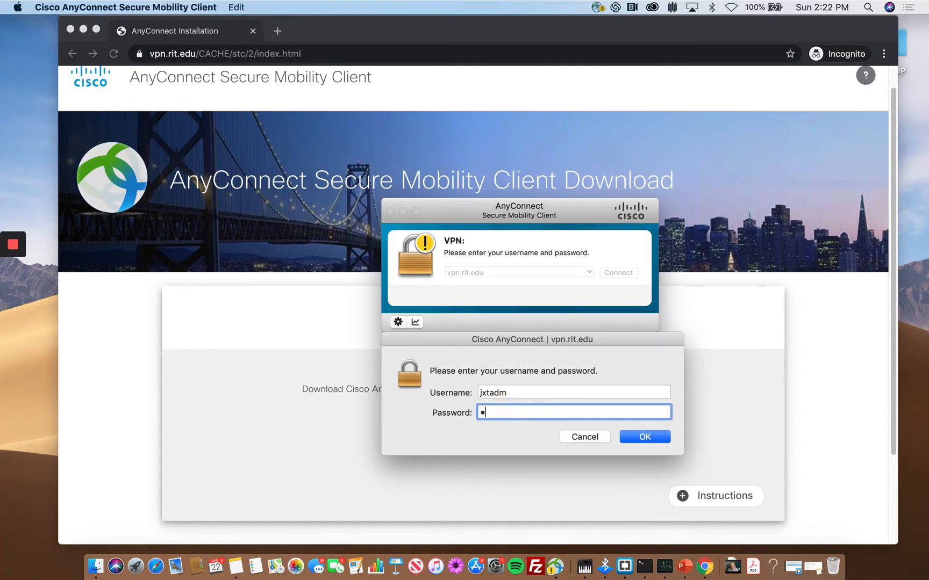
type("•••••••••••")
key("Return")
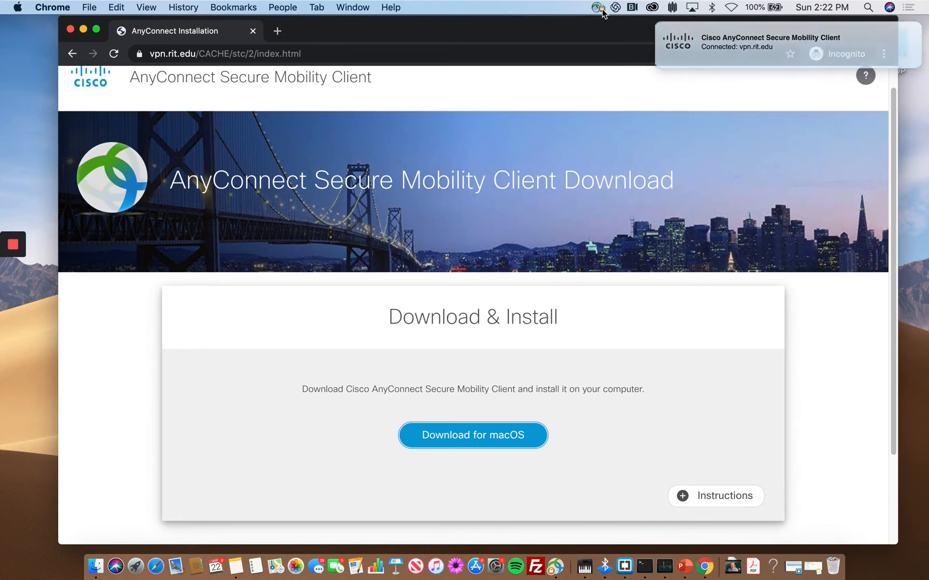
- Search Google for 'what is my ip address' in a new tab
left_click(277, 31)
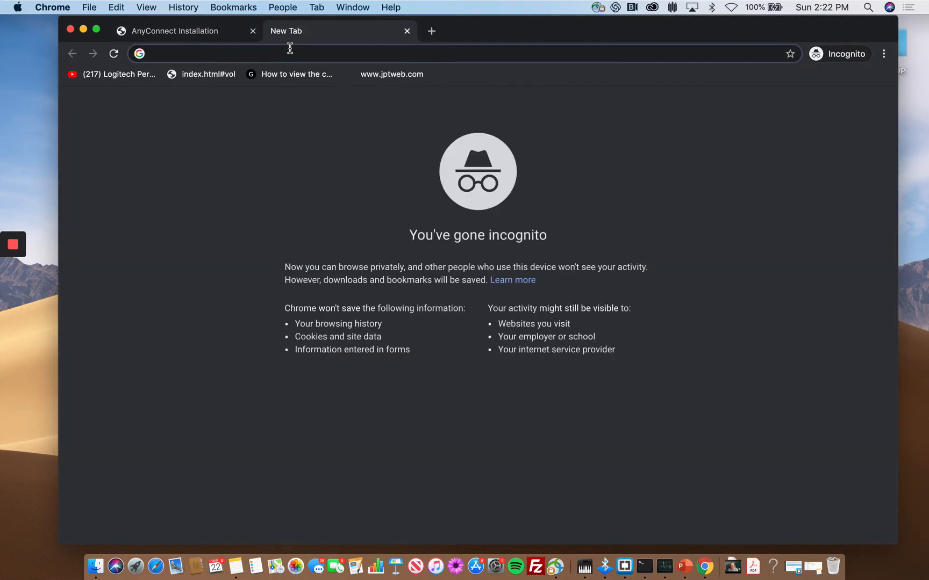
type("what is my")
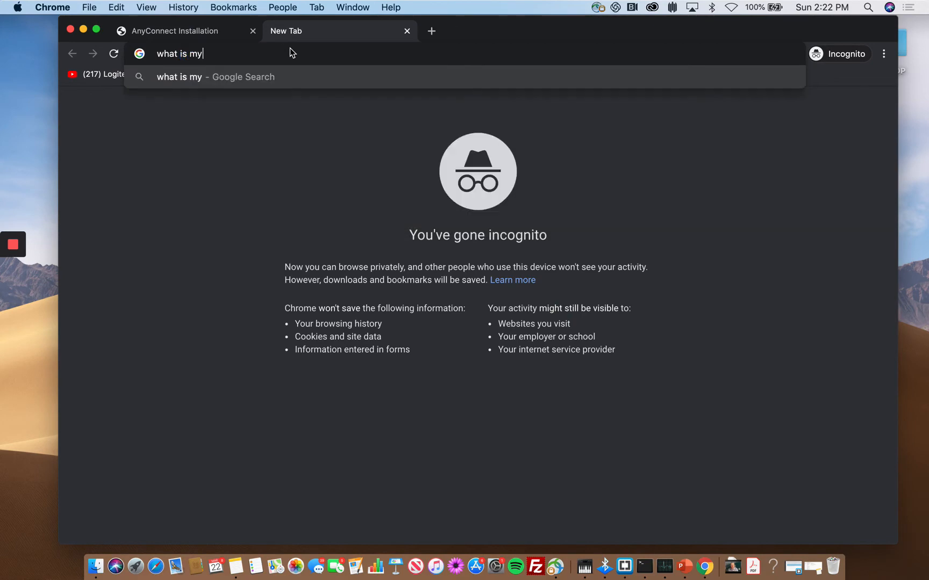
type(" ip address")
key("Return")
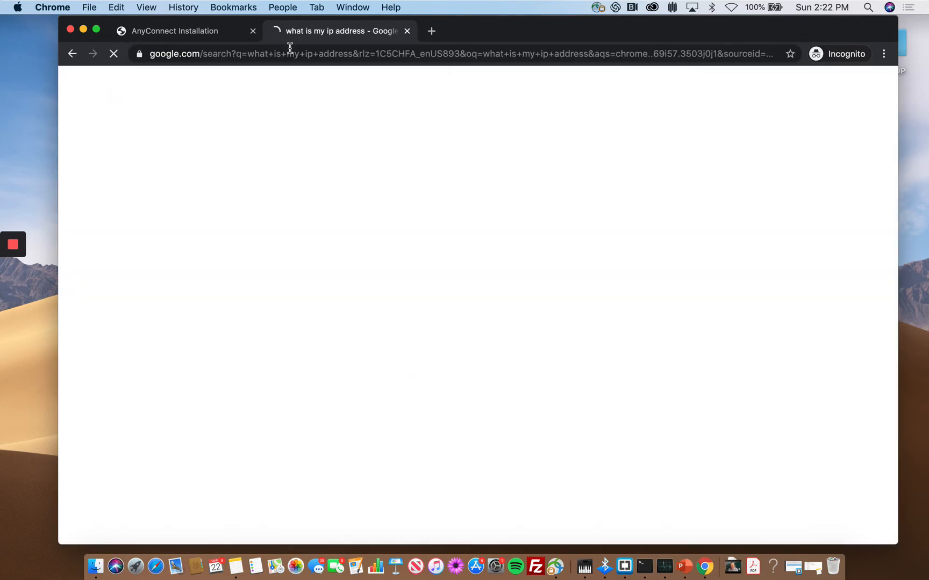
- Check the first result, then return to the Google results showing IP 8.9.84.170
left_click(231, 367)
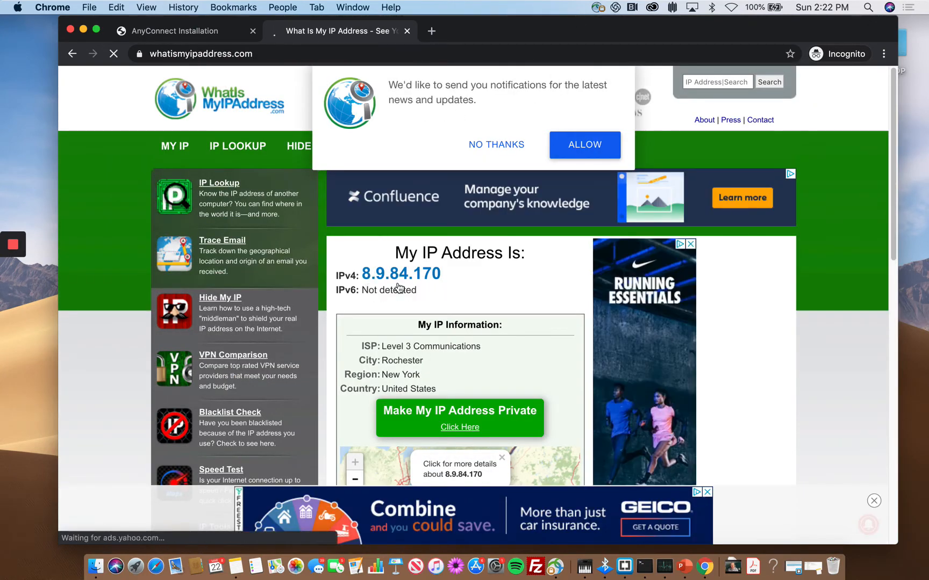
scroll(400, 279, "down", 1)
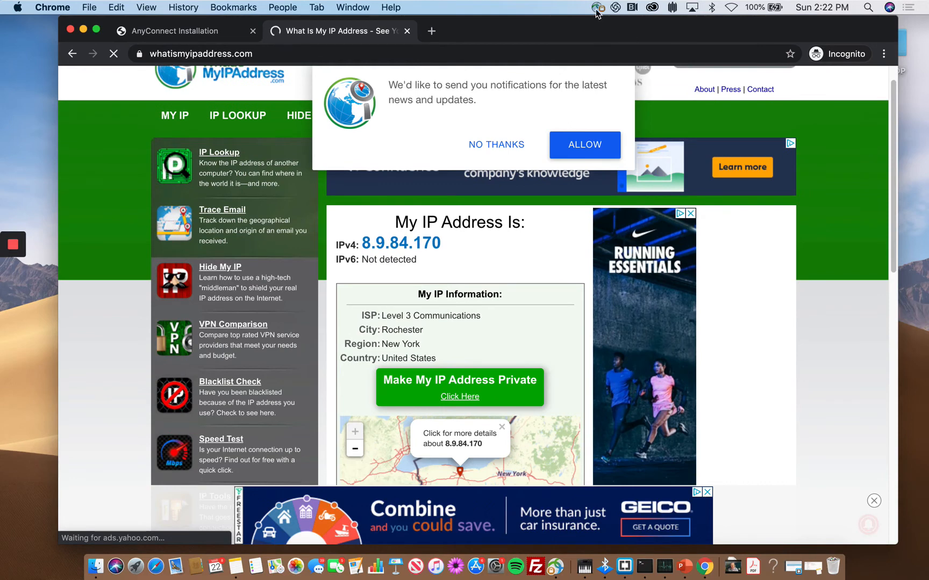
left_click(71, 54)
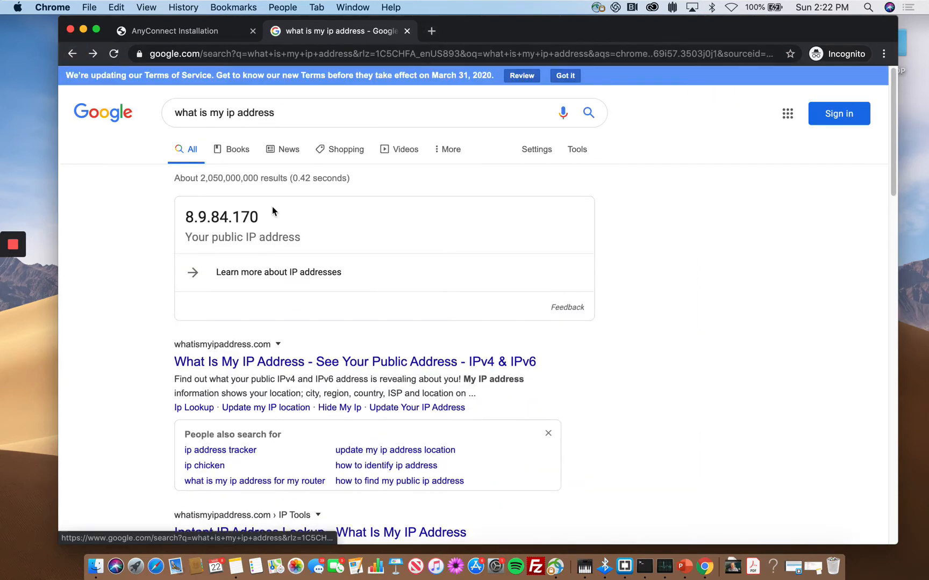
scroll(235, 370, "down", 2)
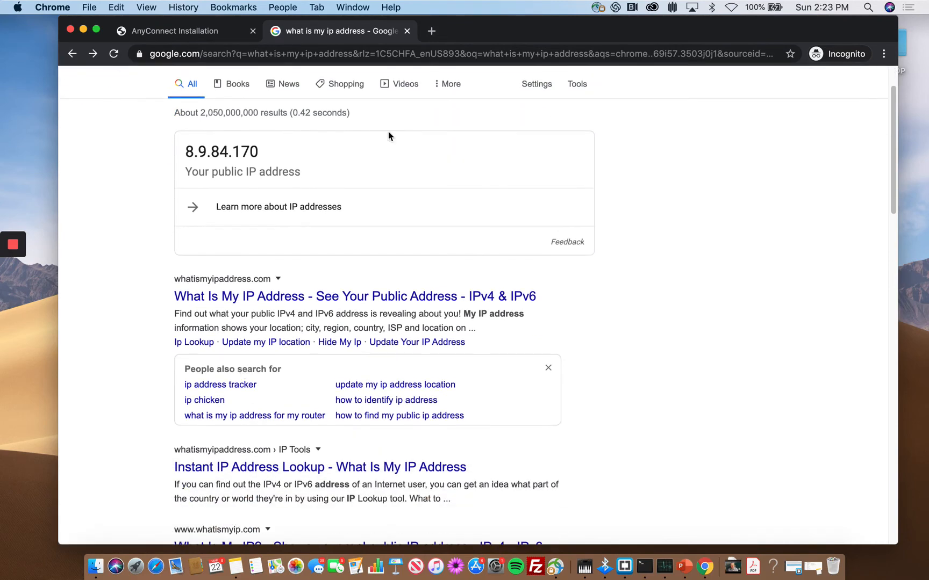
- Load serenity.ist.rit.edu in a new tab
left_click(432, 30)
type("se")
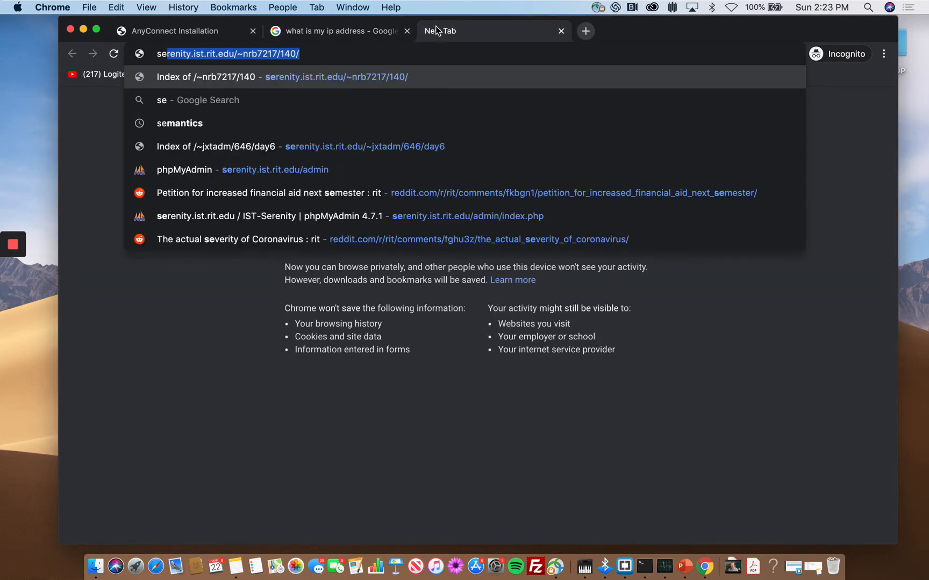
type("re")
key("Right")
key("BackSpace")
key("BackSpace")
key("BackSpace")
key("BackSpace")
key("BackSpace")
key("BackSpace")
key("BackSpace")
key("BackSpace")
key("BackSpace")
key("BackSpace")
key("BackSpace")
key("BackSpace")
key("BackSpace")
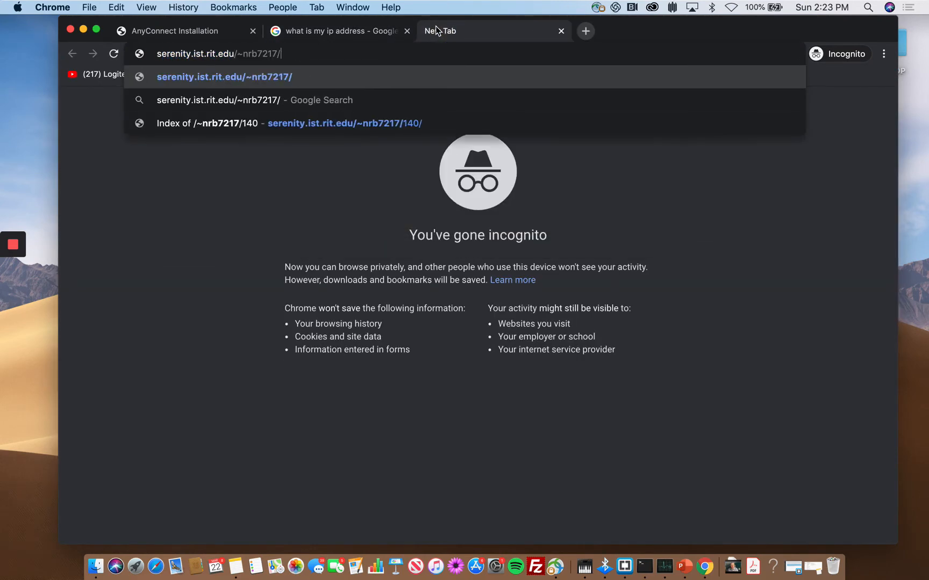
key("Return")
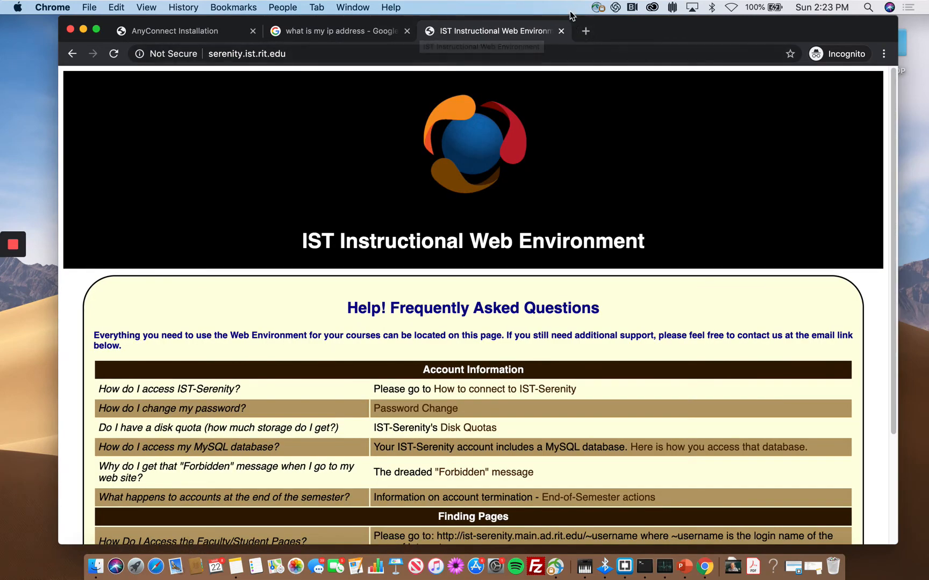
- Refresh the public IP results tab, then return to the serenity.ist.rit.edu page
left_click(368, 31)
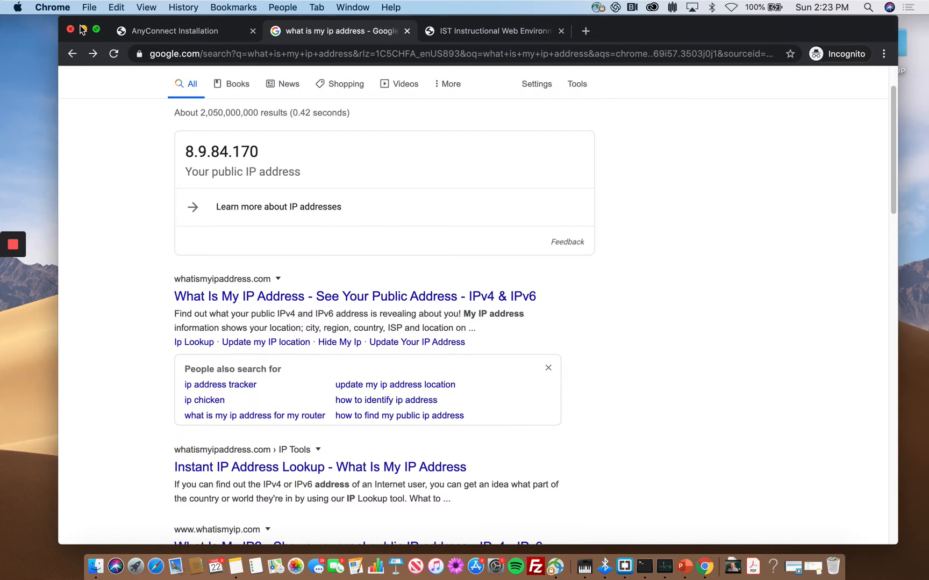
left_click(112, 55)
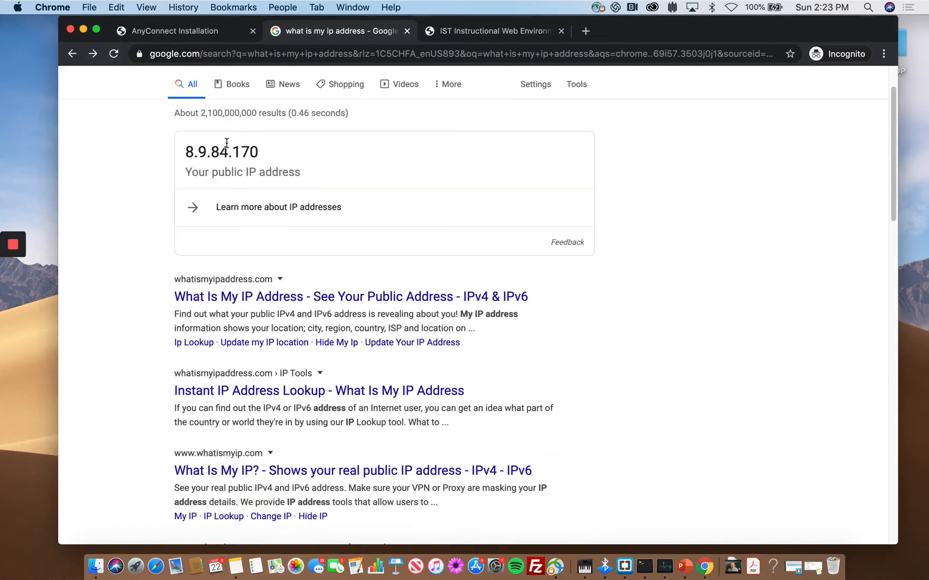
left_click(475, 32)
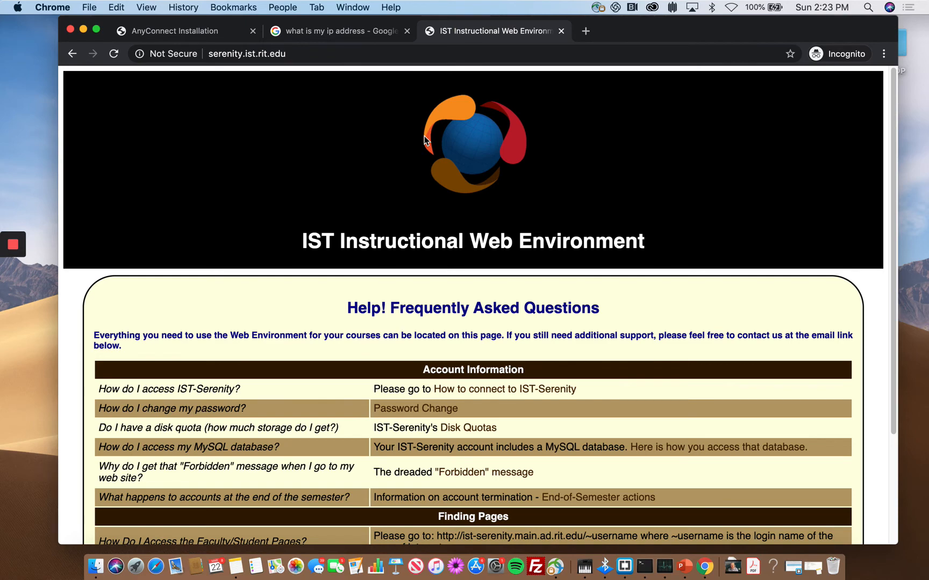
scroll(380, 241, "down", 2)
scroll(381, 246, "up", 2)
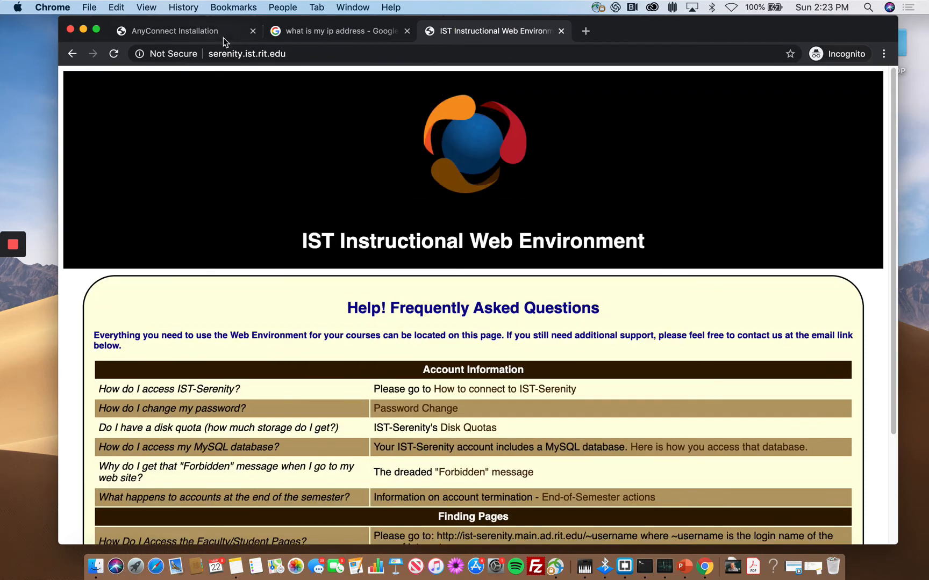
left_click(313, 52)
left_click(348, 55)
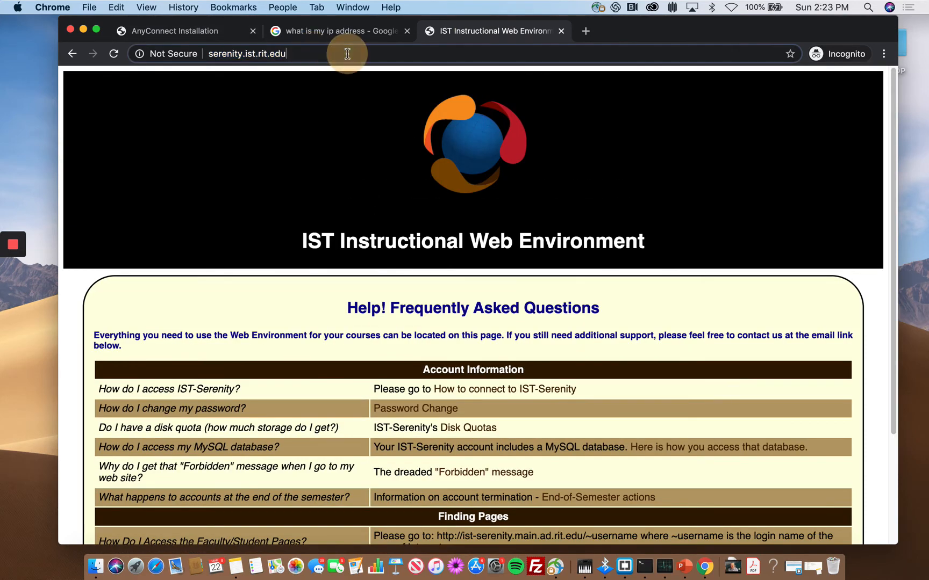
left_click(598, 8)
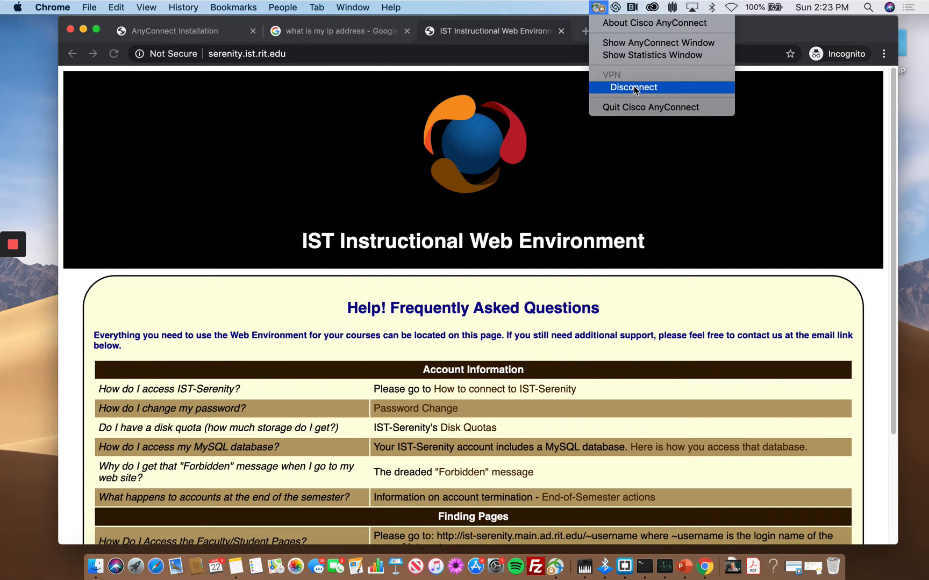
- Disconnect the RIT VPN, reload serenity.ist.rit.edu to confirm it's refused, then switch to Windows
left_click(634, 87)
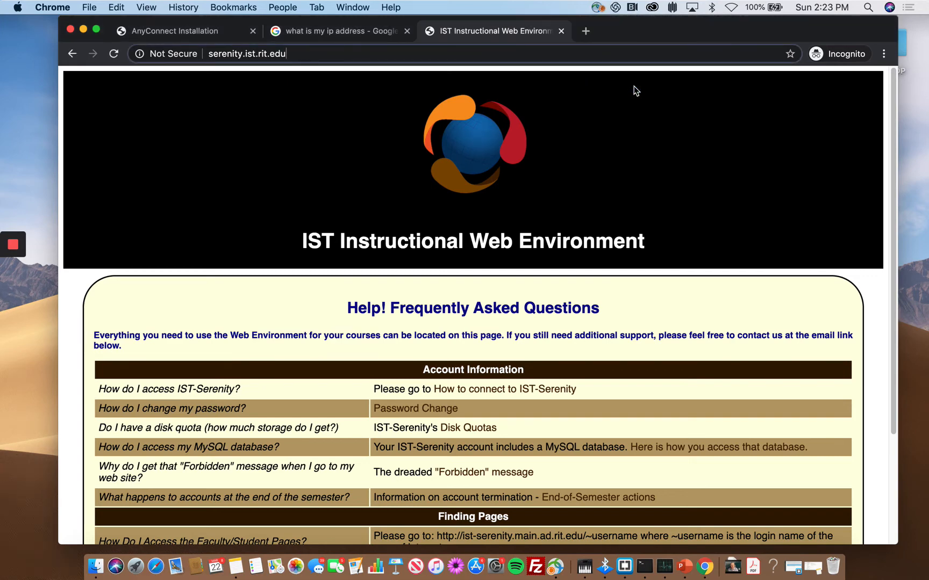
left_click(113, 54)
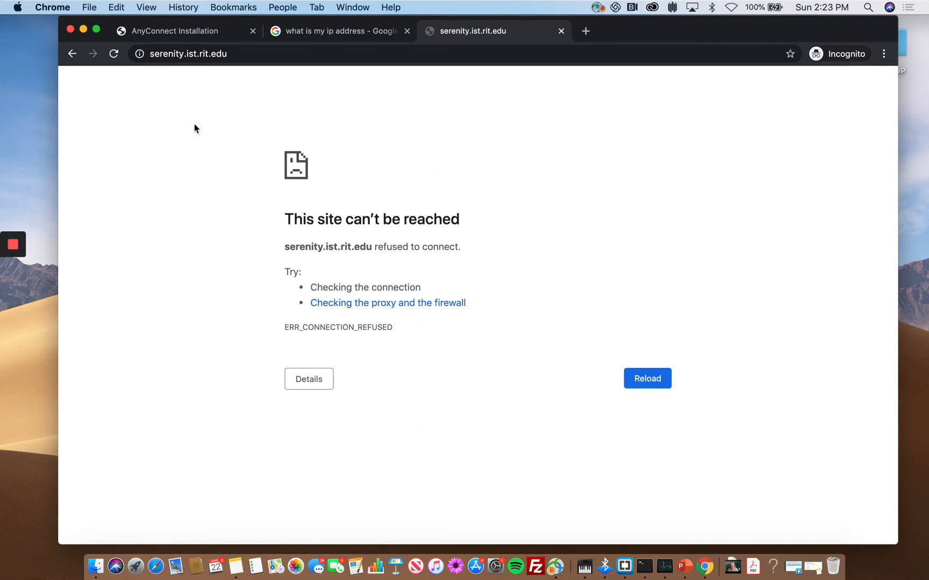
mouse_move(20, 246)
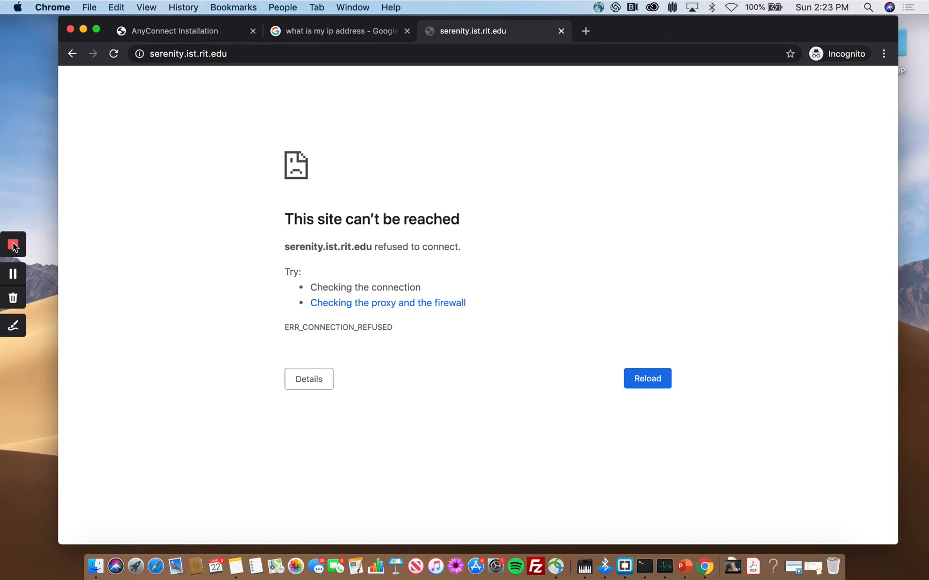
left_click(13, 245)
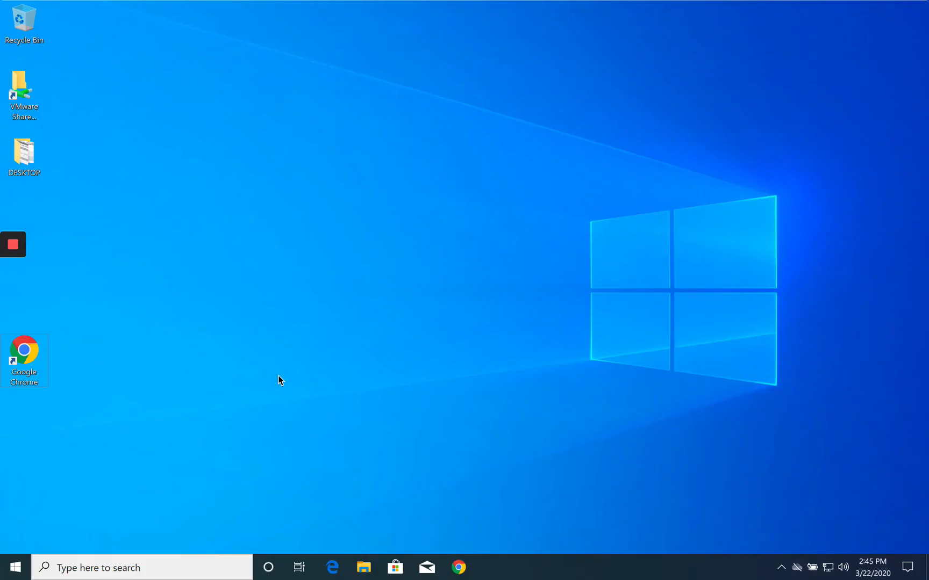
- Launch Chrome on Windows and search Google for 'rit vpn'
left_click(459, 570)
left_click(458, 565)
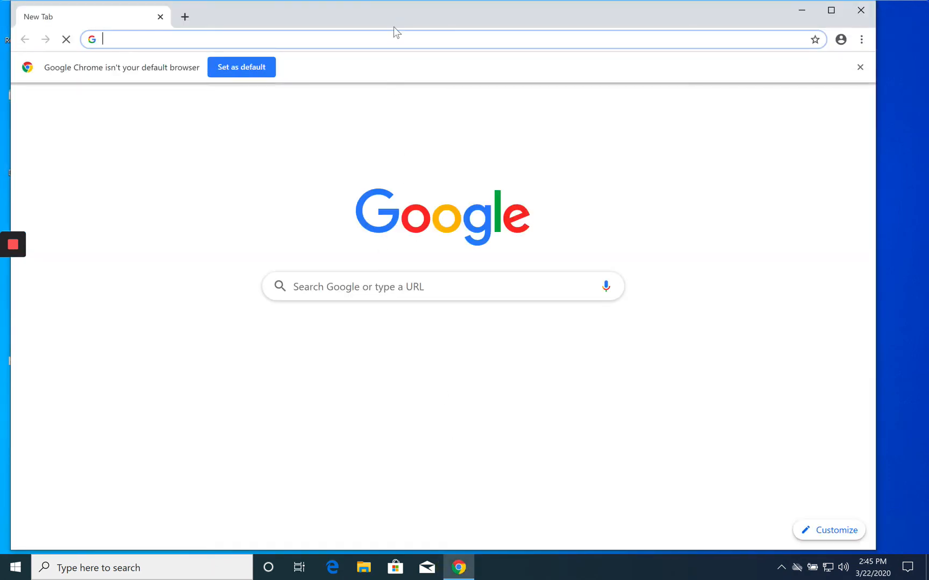
left_click_drag(400, 10, 429, 26)
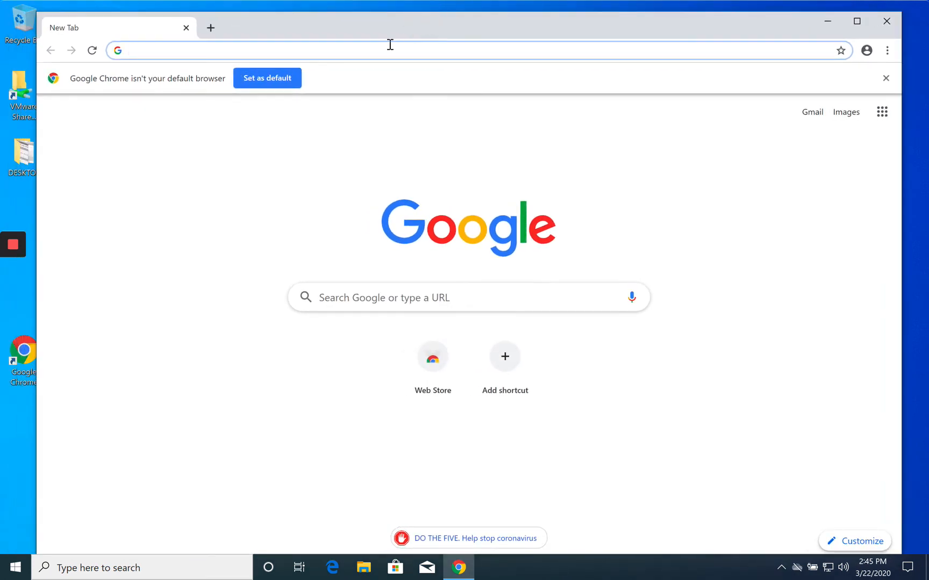
type("rit vpn")
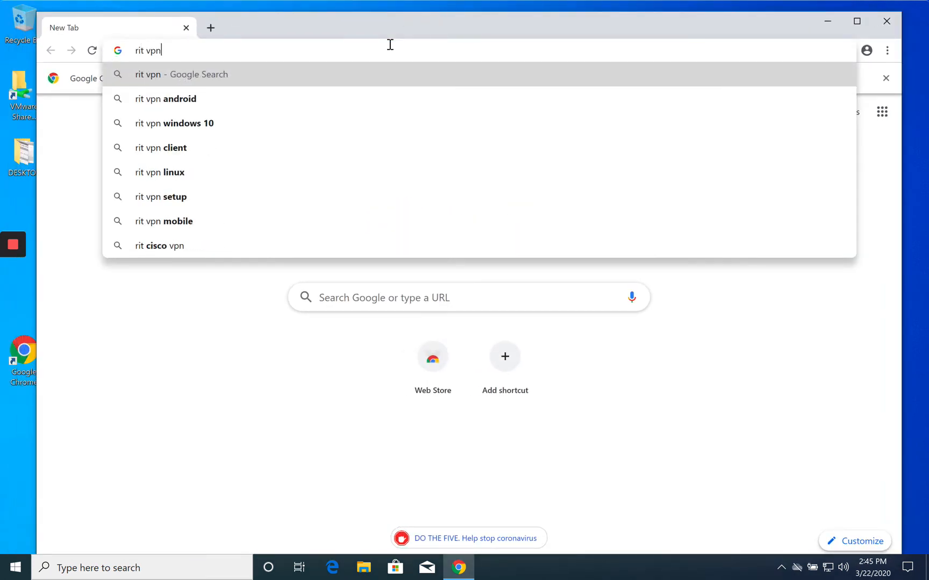
key("Return")
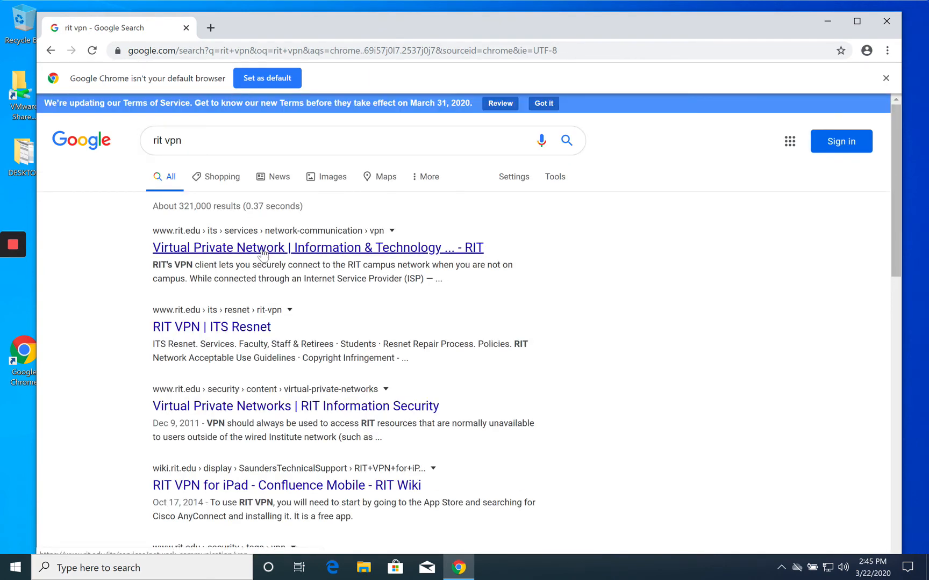
- Open RIT's Virtual Private Network page and continue to vpn.rit.edu
left_click(263, 249)
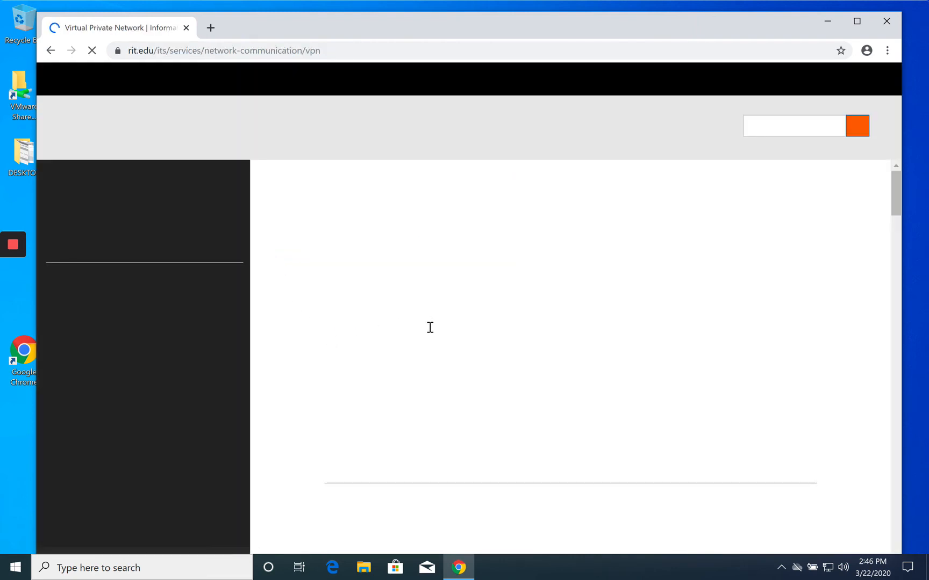
scroll(443, 321, "down", 3)
scroll(444, 321, "down", 3)
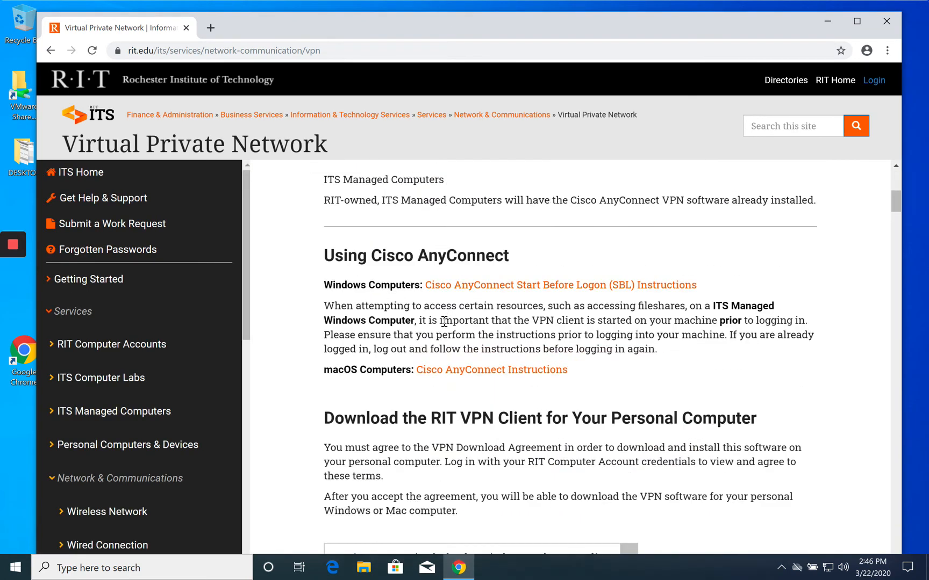
scroll(448, 324, "down", 4)
left_click(465, 354)
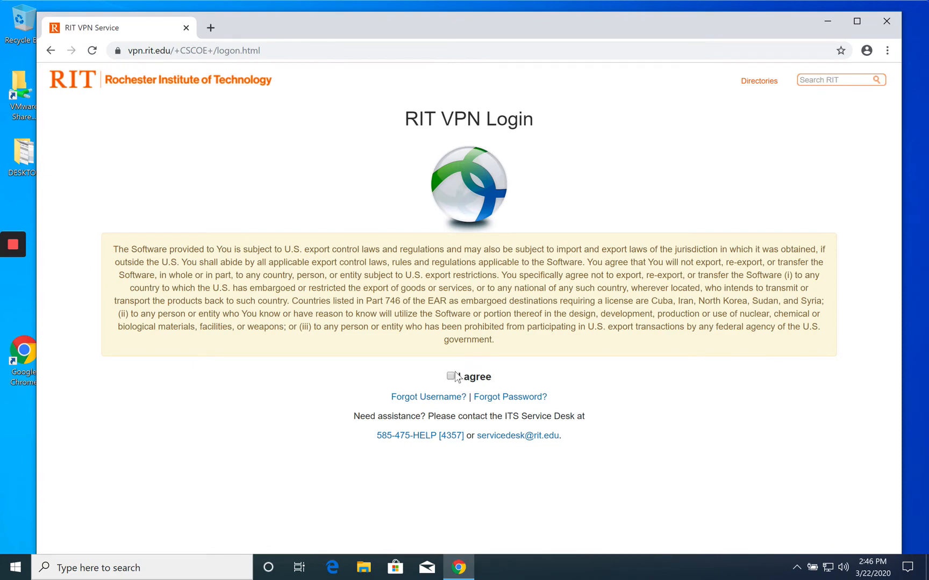
- Accept the agreement and log in to vpn.rit.edu with the RIT username and password
left_click(450, 376)
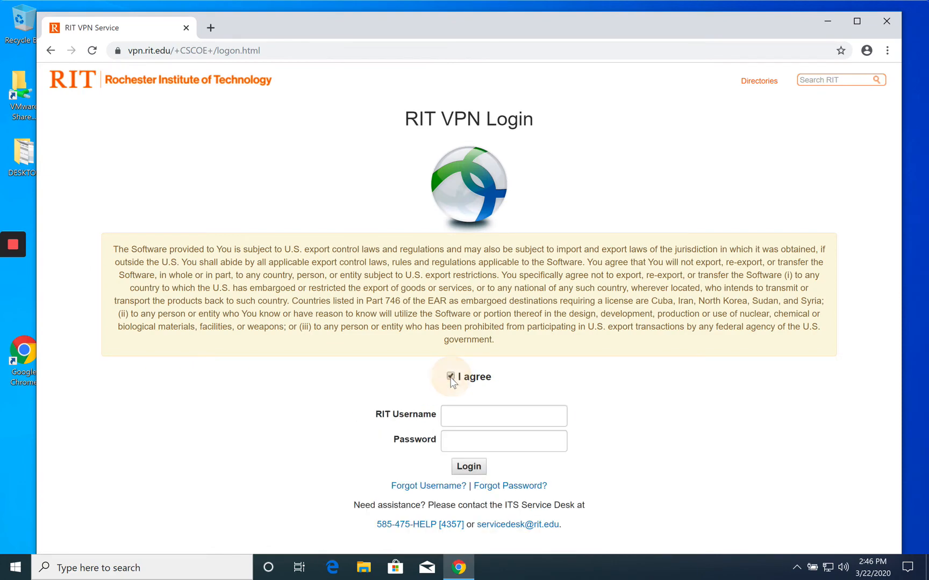
left_click(456, 410)
type("jxta")
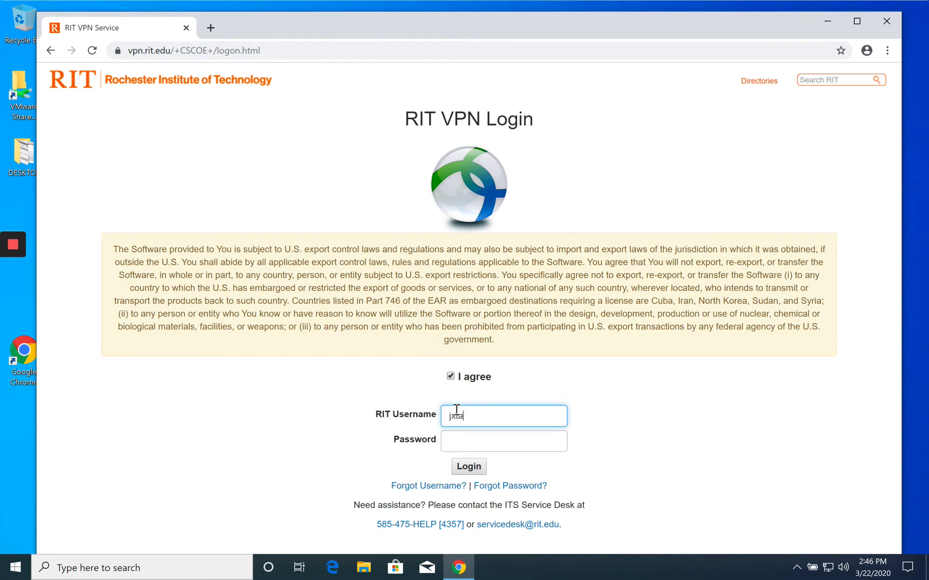
type("dm")
key("Tab")
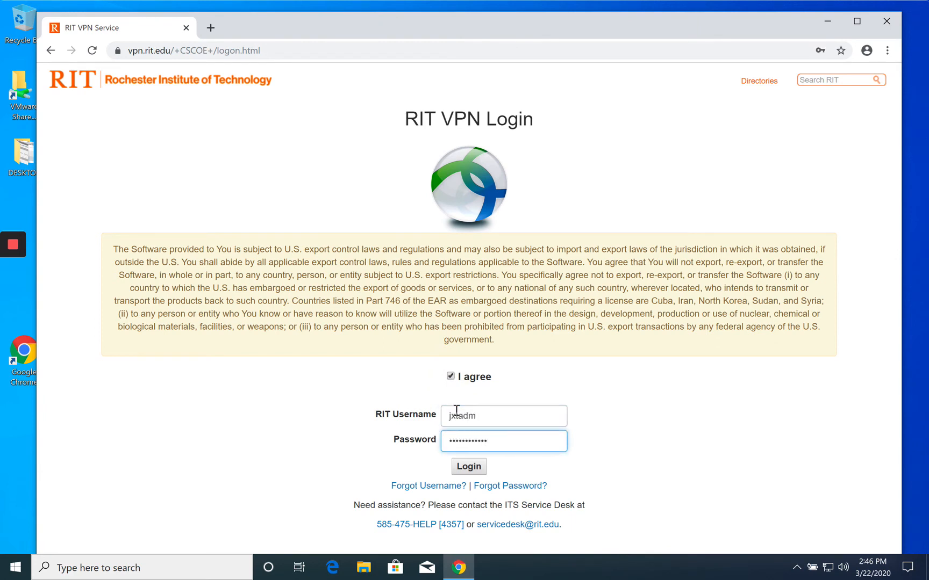
left_click(470, 468)
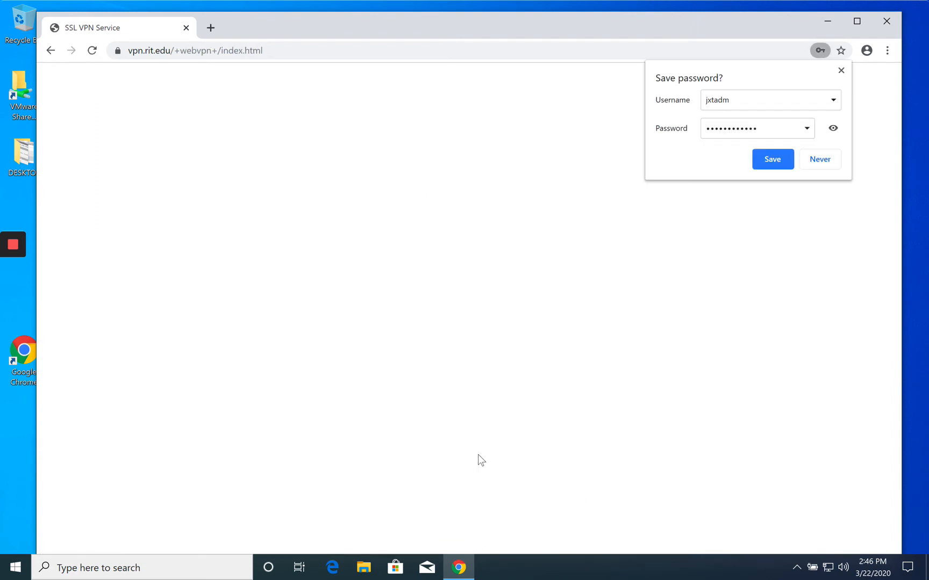
left_click(805, 159)
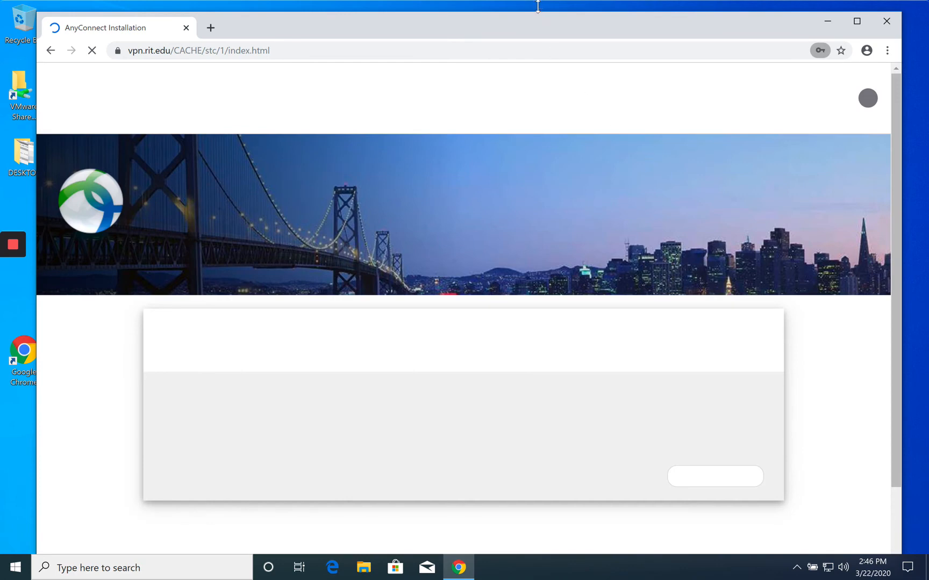
left_click_drag(542, 16, 548, 12)
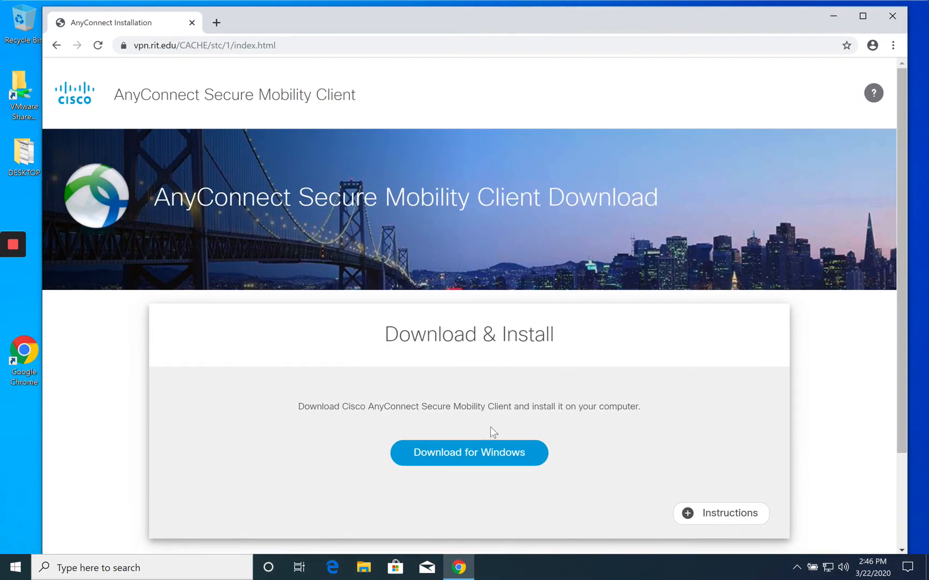
- Download the Windows AnyConnect installer and run it
left_click(489, 452)
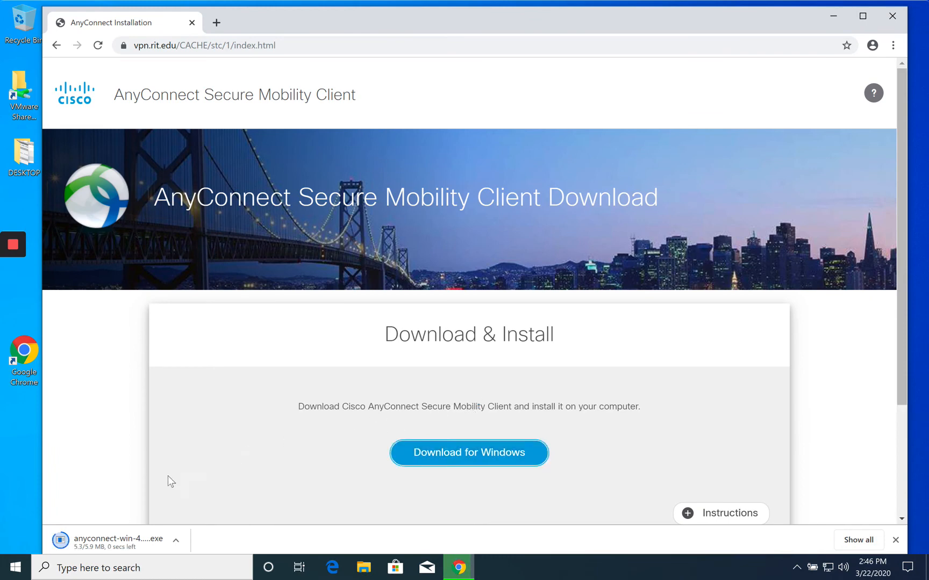
left_click(134, 531)
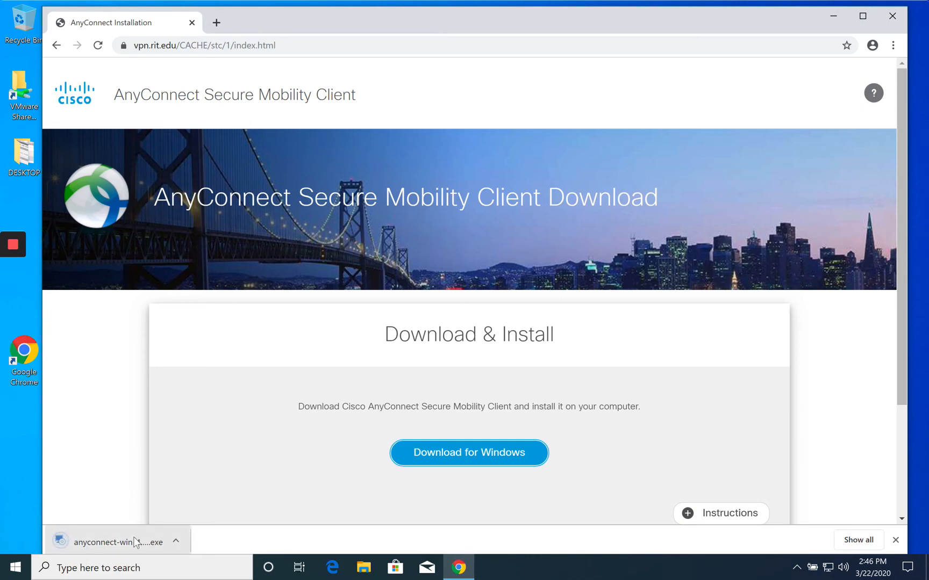
left_click(133, 537)
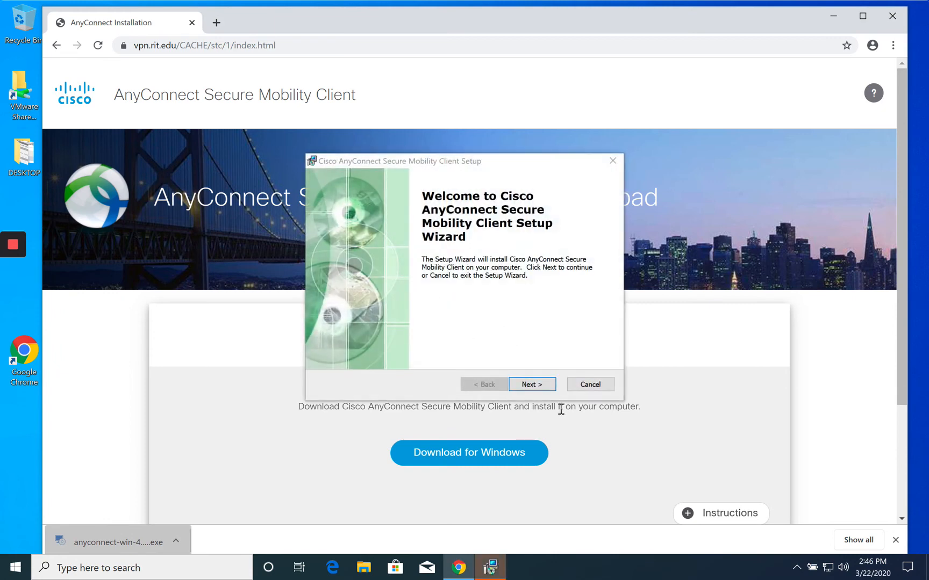
- Accept the licence terms, install AnyConnect with UAC approval, and finish the wizard
left_click(538, 386)
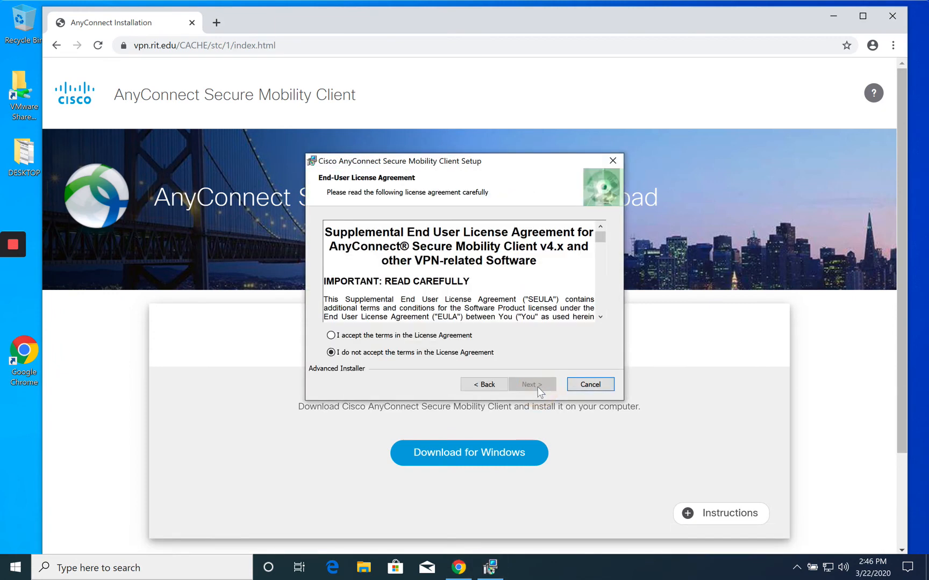
left_click(421, 336)
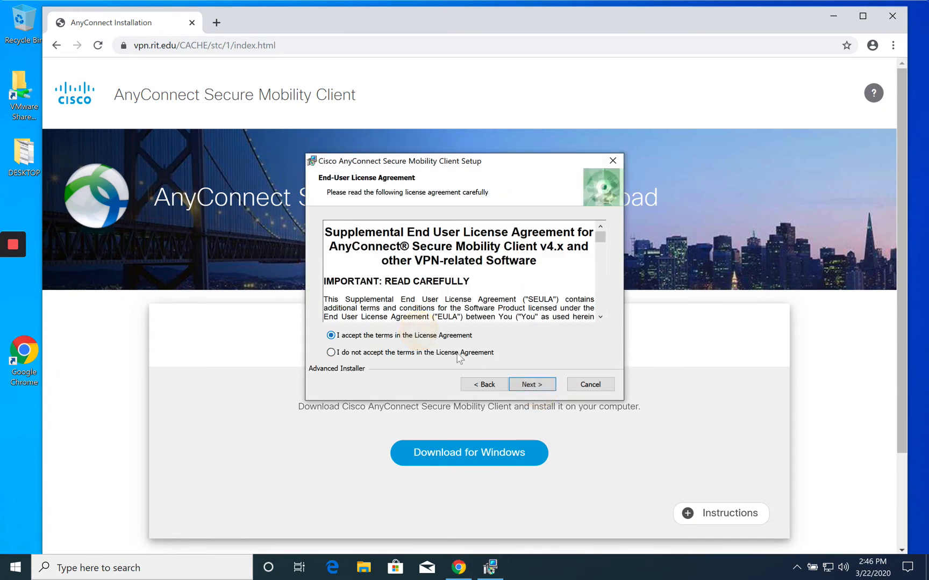
left_click(528, 385)
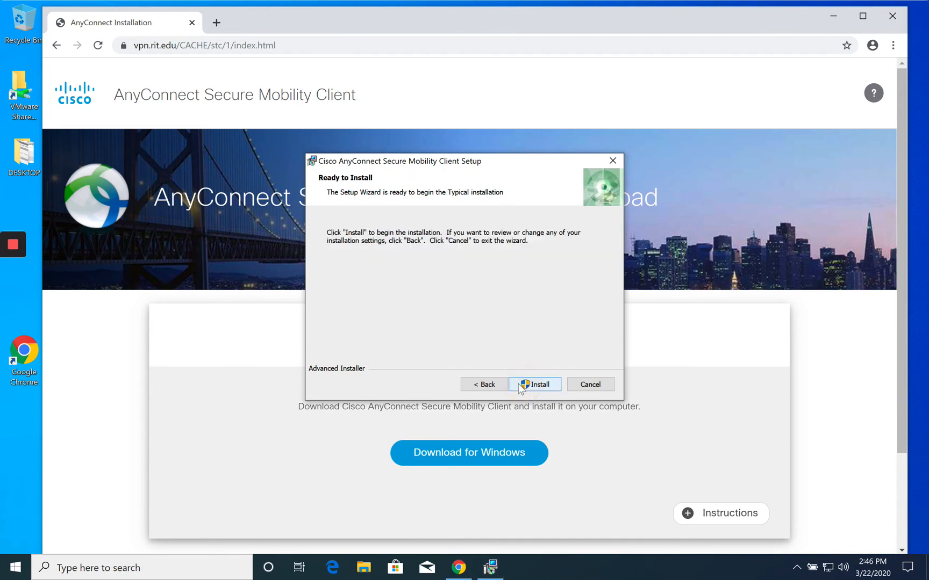
left_click(518, 384)
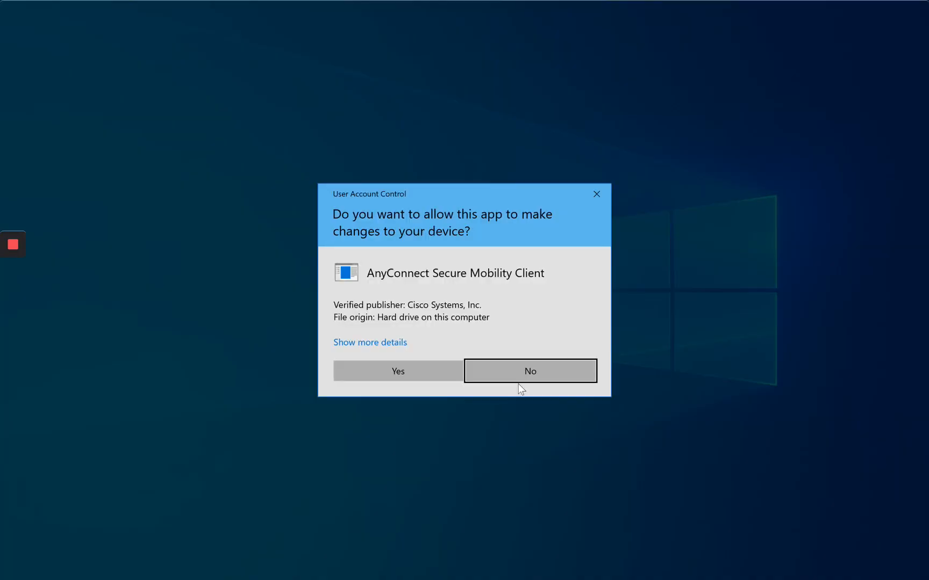
left_click(414, 376)
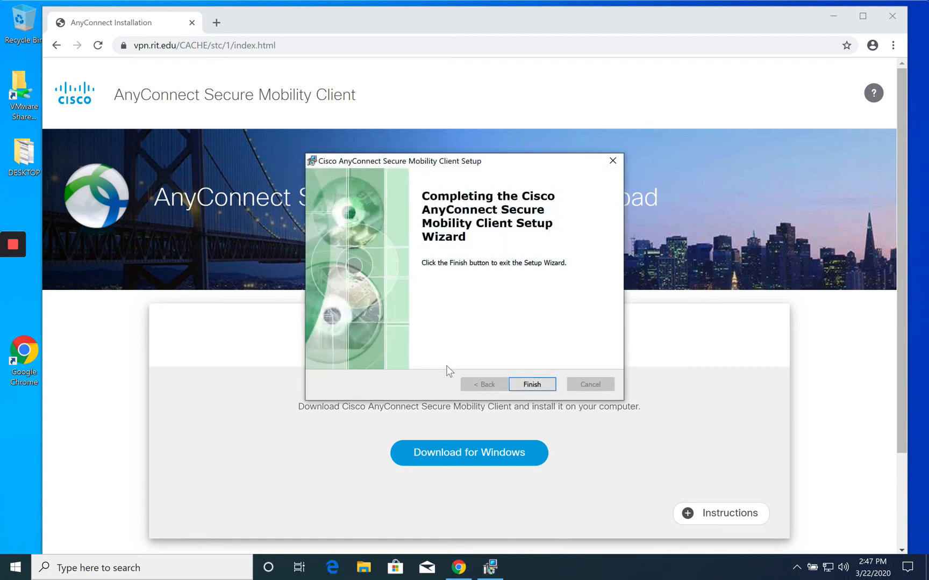
left_click(521, 383)
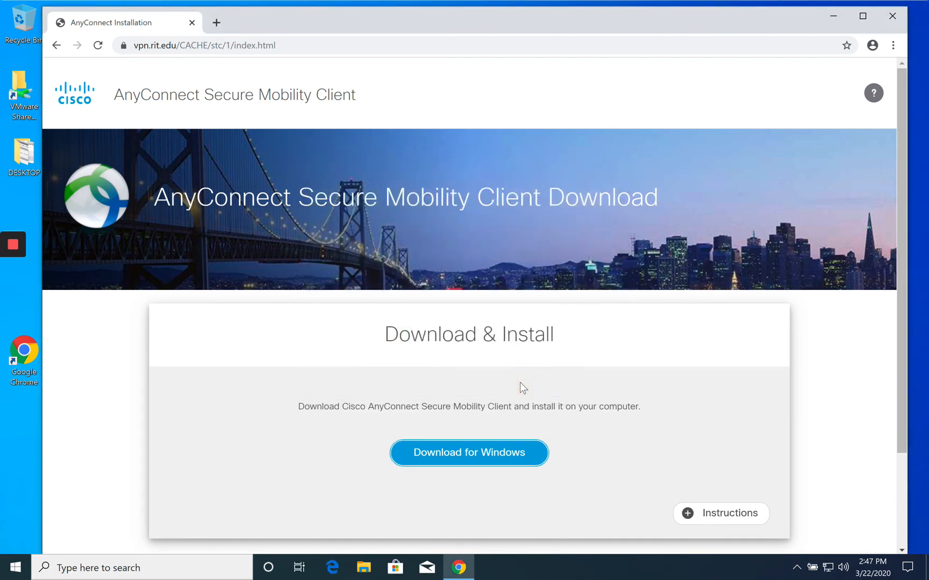
- Find 'cisco' in Windows search and launch the AnyConnect Secure Mobility Client
left_click(794, 569)
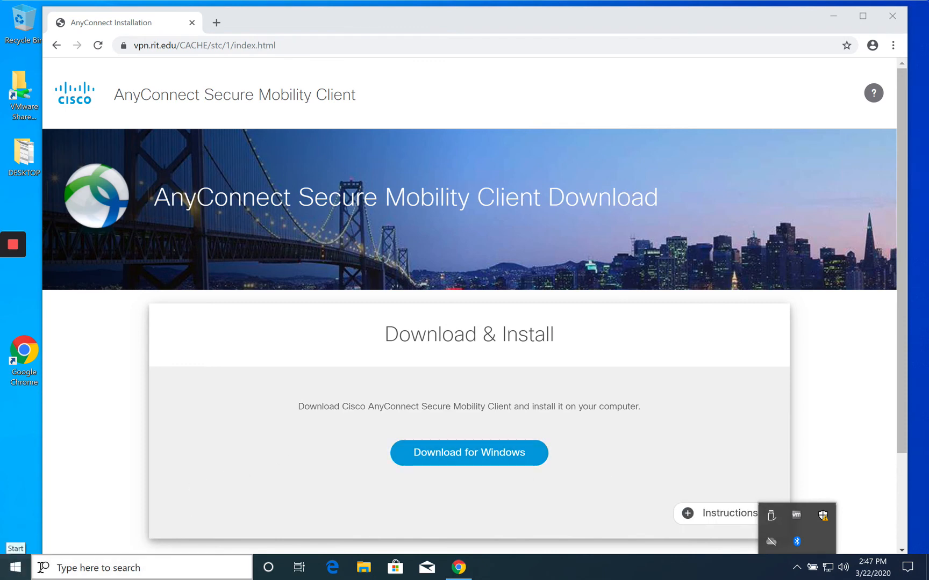
left_click(68, 567)
left_click(27, 570)
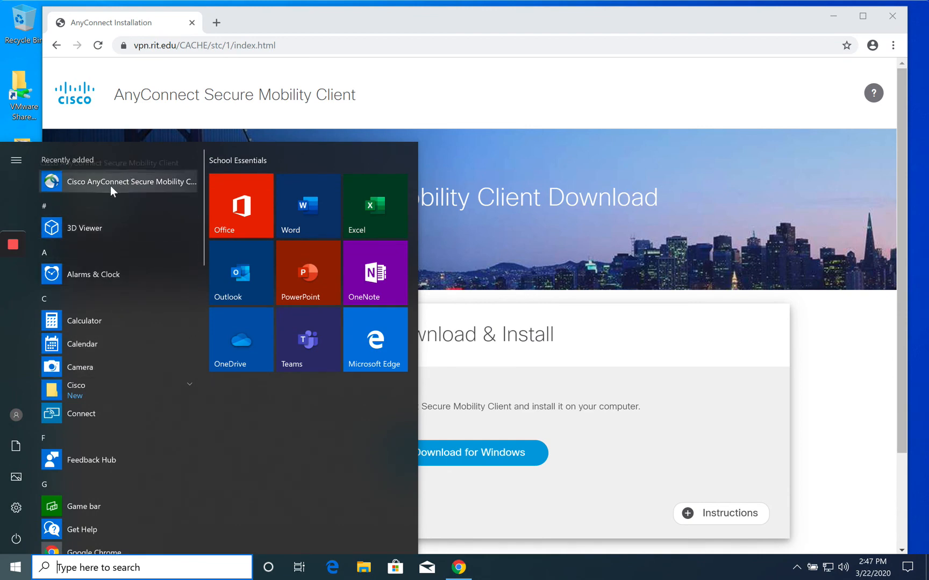
left_click(92, 571)
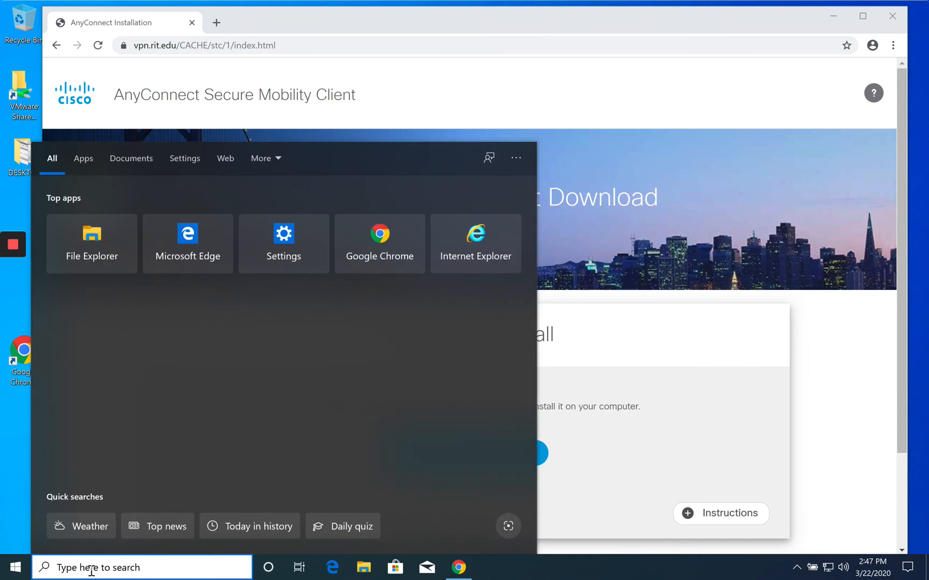
type("cisco")
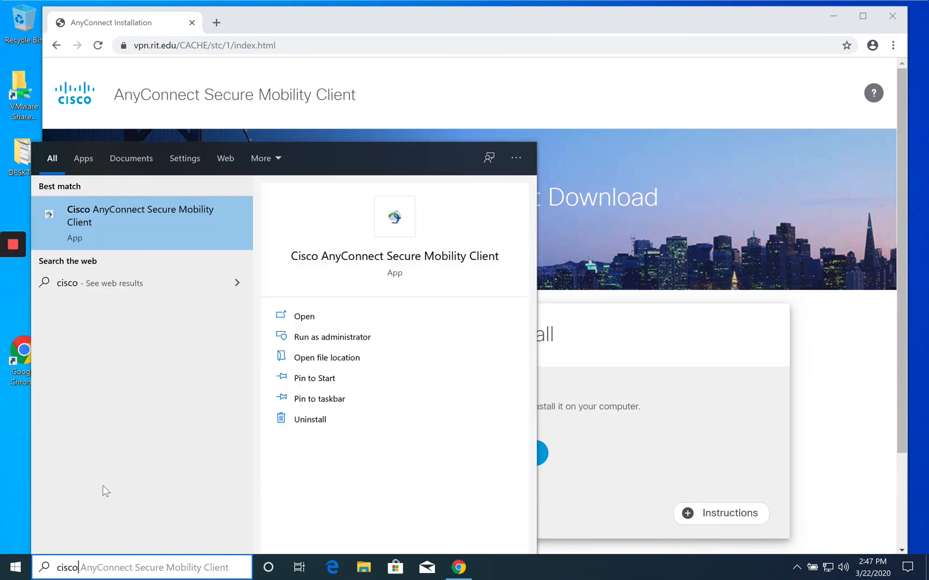
left_click(126, 226)
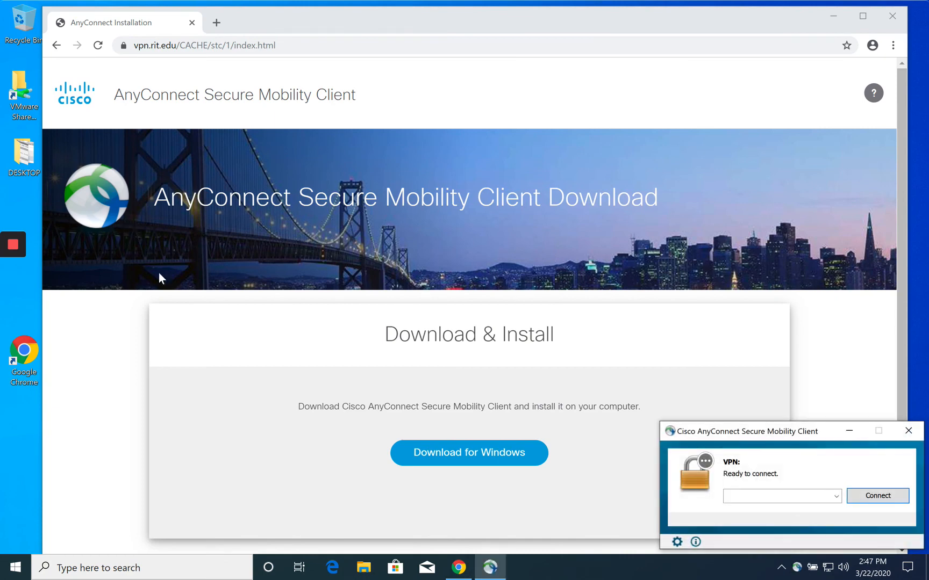
left_click_drag(721, 436, 493, 326)
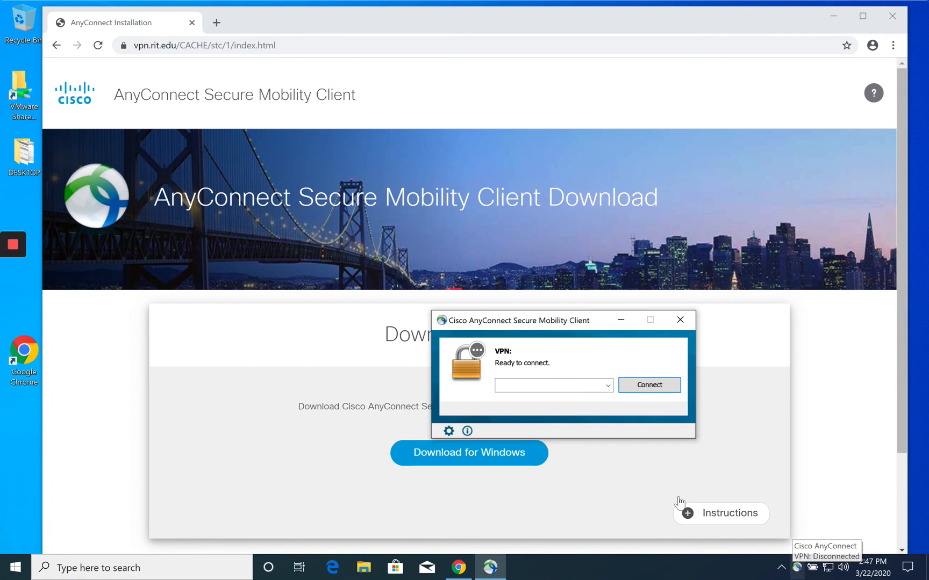
- Connect to vpn.rit.edu and sign in with the RIT credentials
left_click(515, 384)
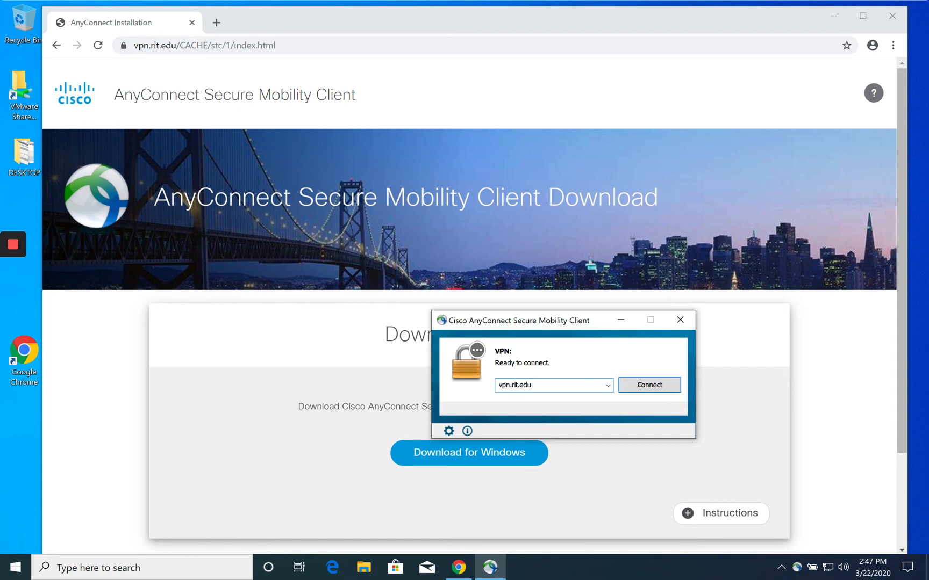
left_click(651, 384)
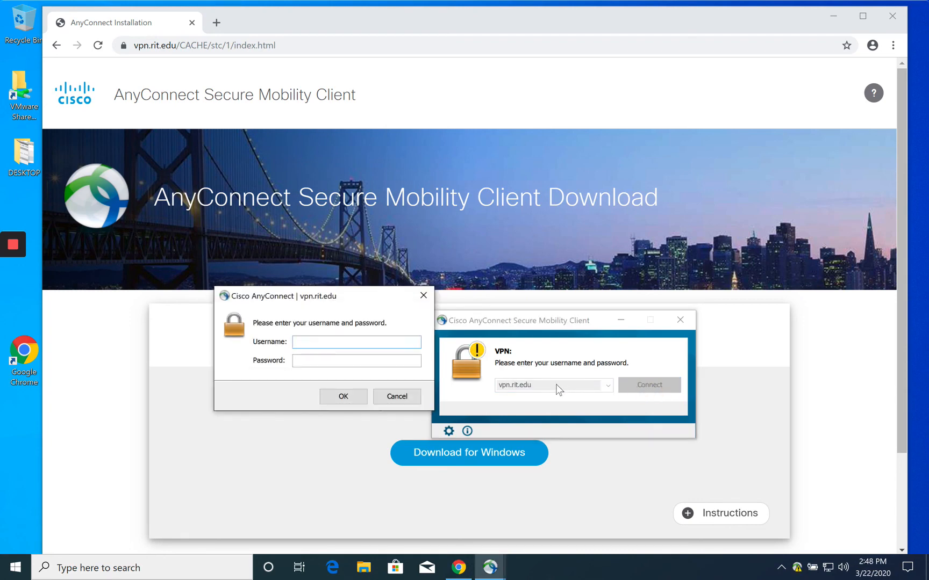
type("jxtadm")
key("Return")
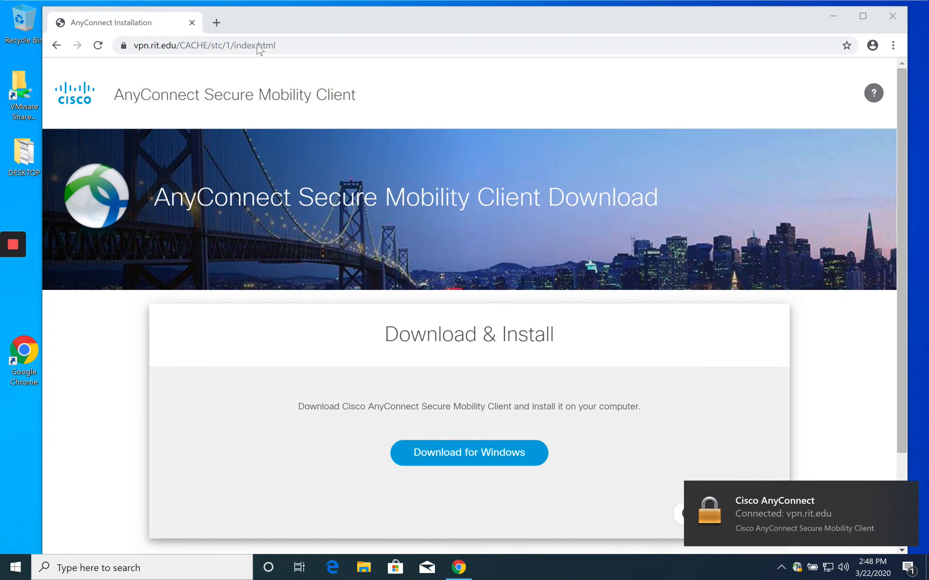
- Load serenity.ist.rit.edu in a new Chrome tab
left_click(217, 24)
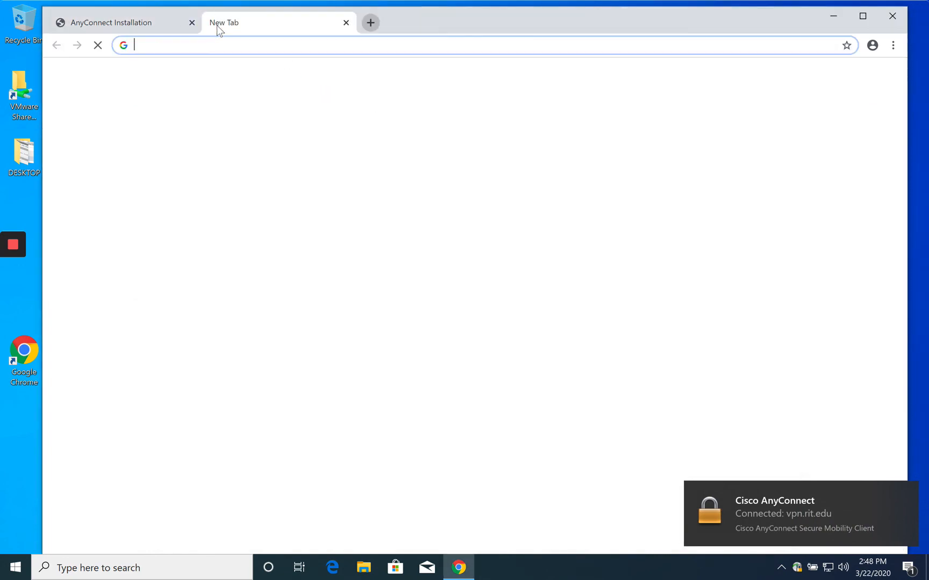
type("sereni")
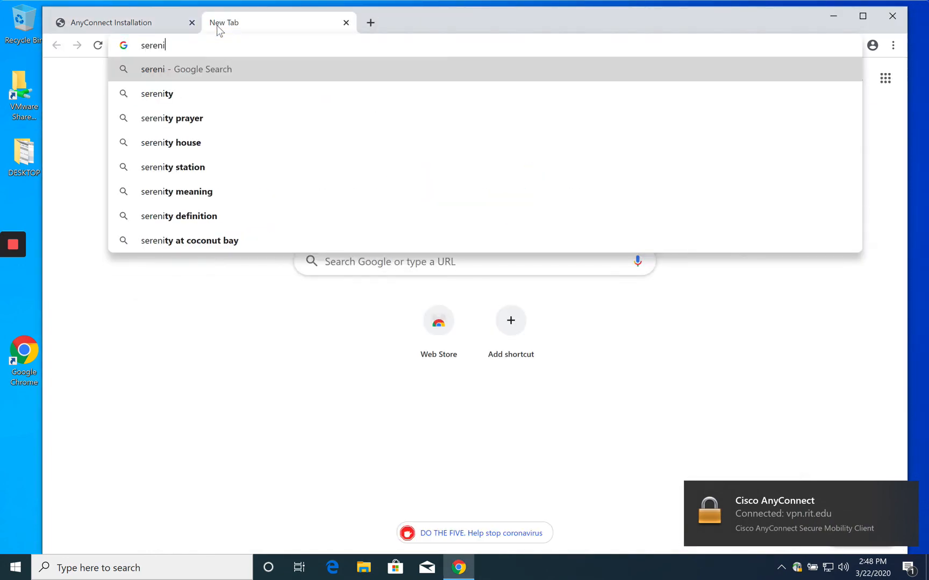
type("ty.is")
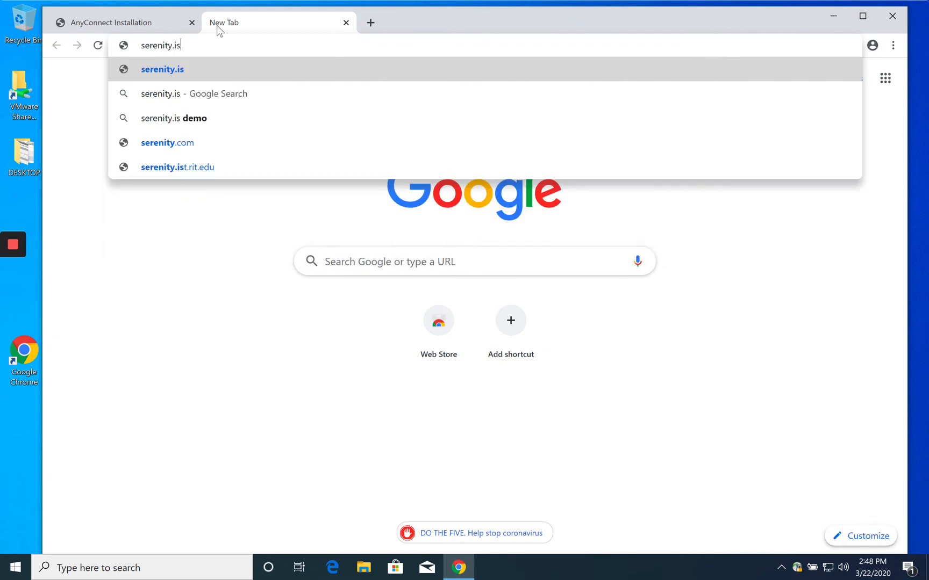
type("t.rit.edu")
key("Return")
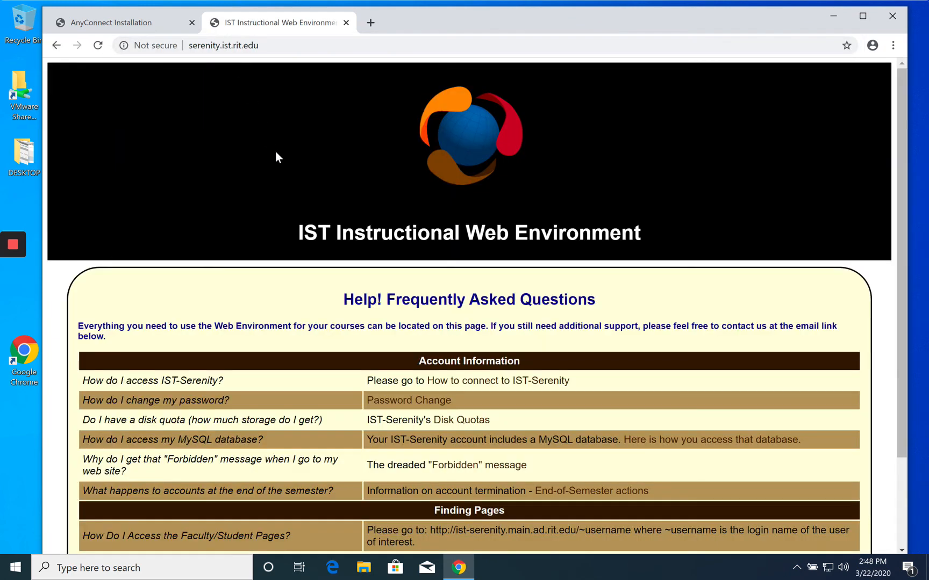
- Quit the AnyConnect tray app and return to the Chrome window
left_click(797, 564)
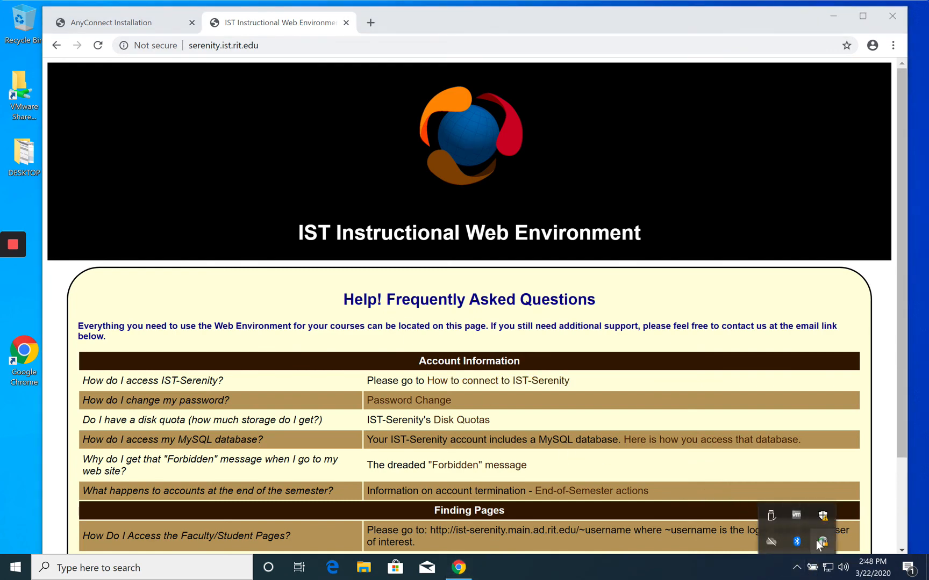
mouse_move(821, 543)
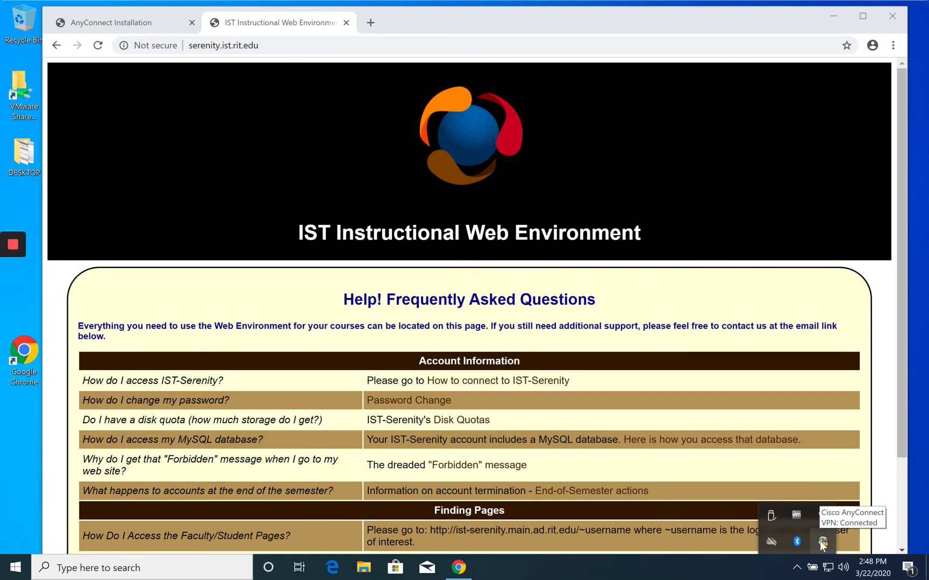
right_click(820, 540)
left_click(820, 537)
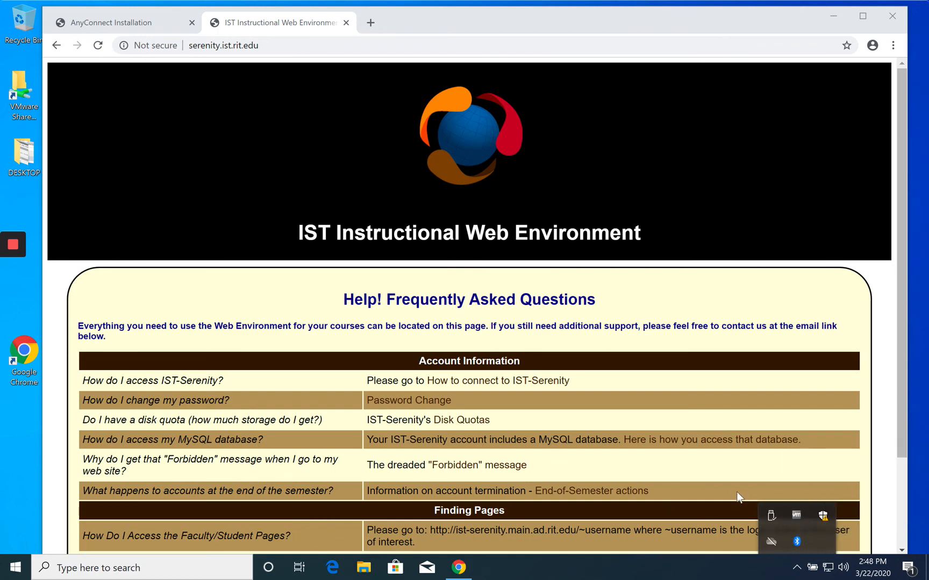
left_click(700, 456)
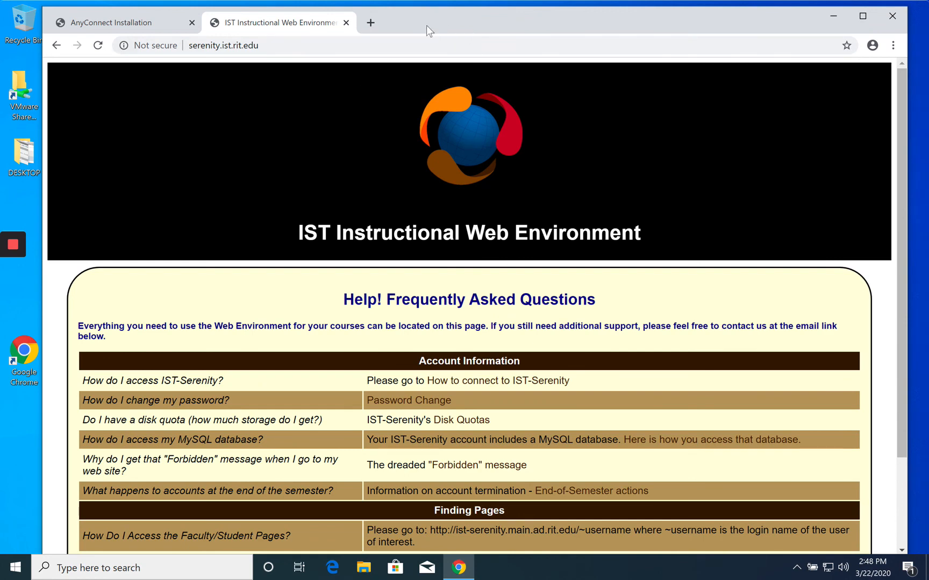
mouse_move(14, 246)
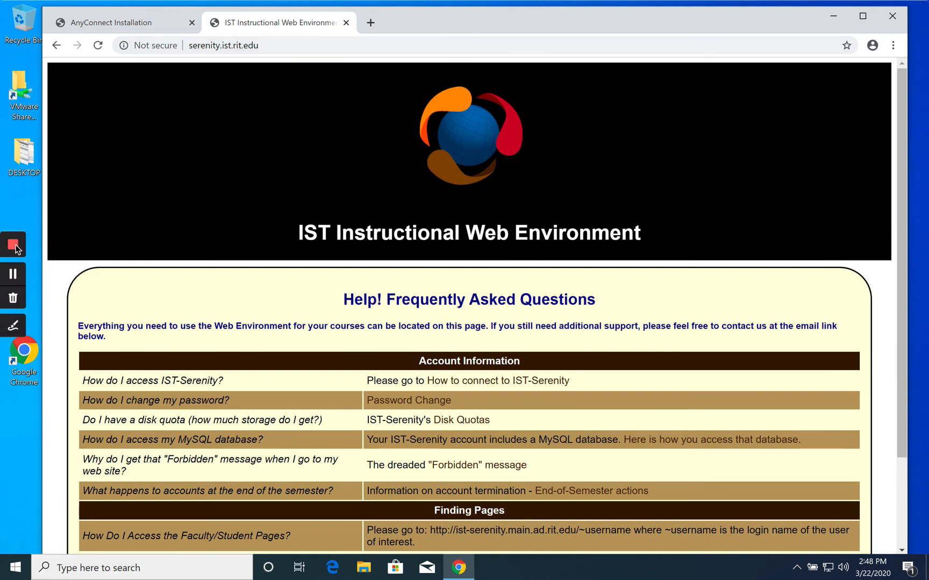